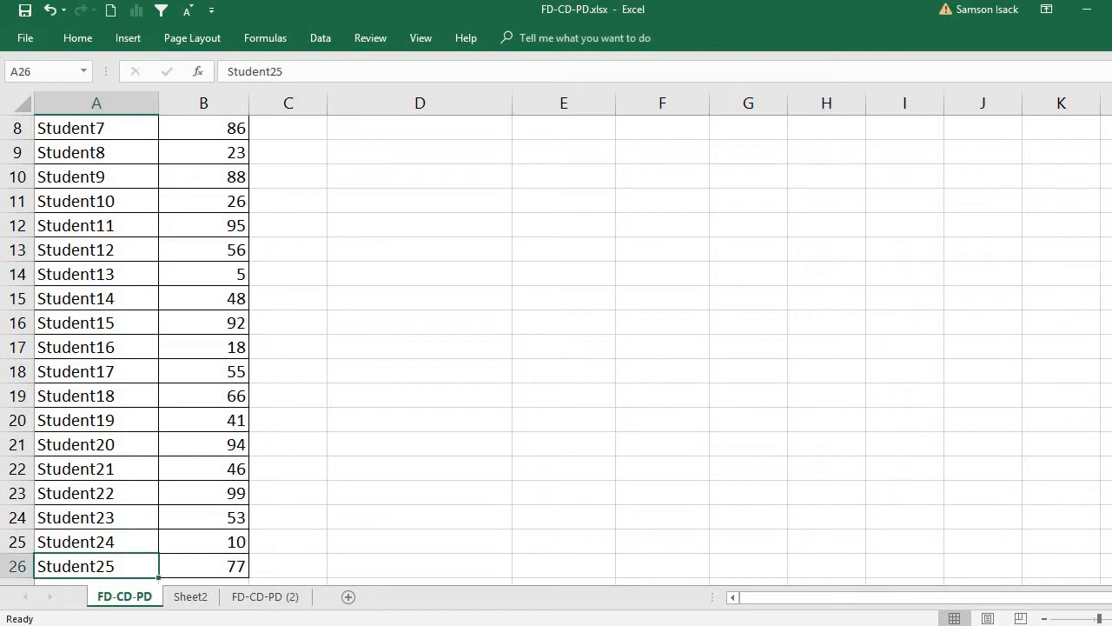
- Review the students' marks in B2:B26 and the unfilled Frequency and Percentage columns of the distribution table
scroll(268, 142, "up", 3)
left_click_drag(218, 154, 206, 514)
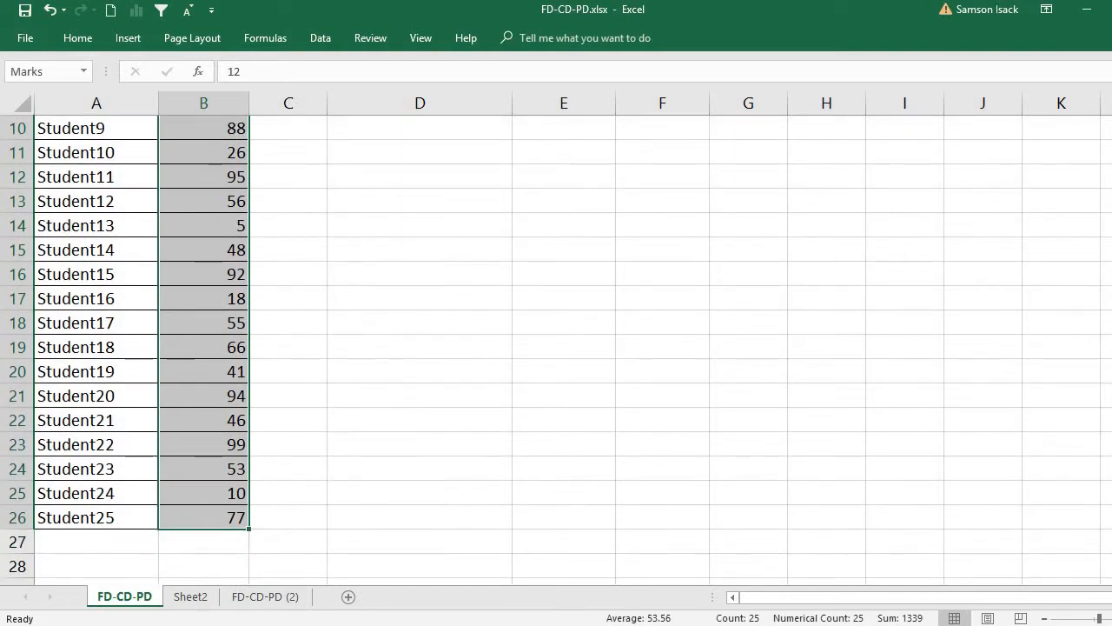
scroll(283, 309, "up", 3)
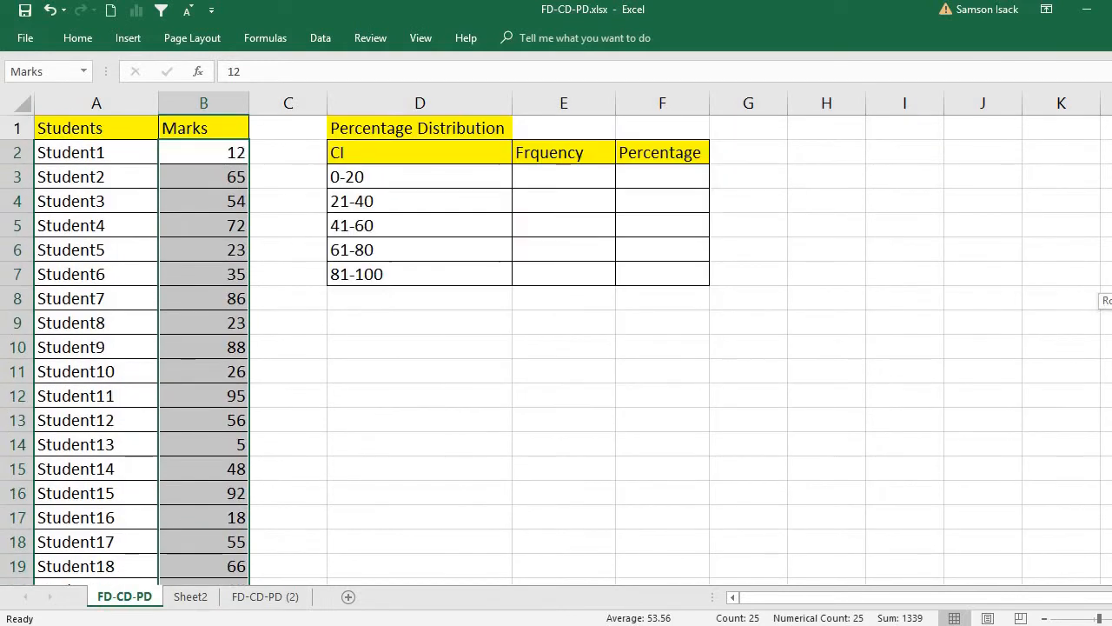
left_click(138, 152)
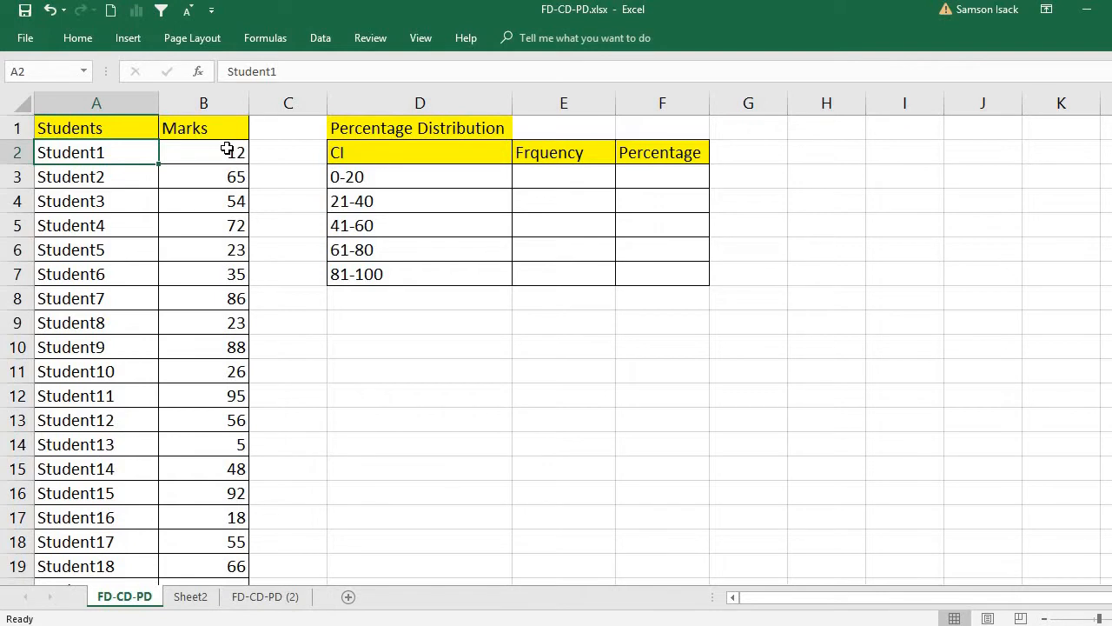
left_click(579, 178)
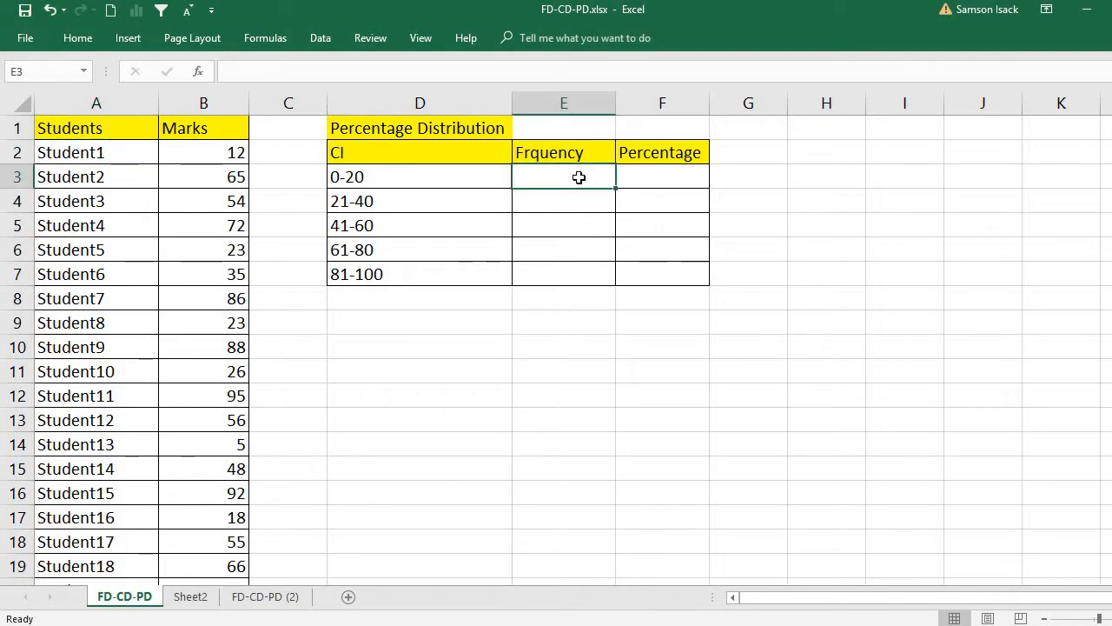
left_click(678, 170)
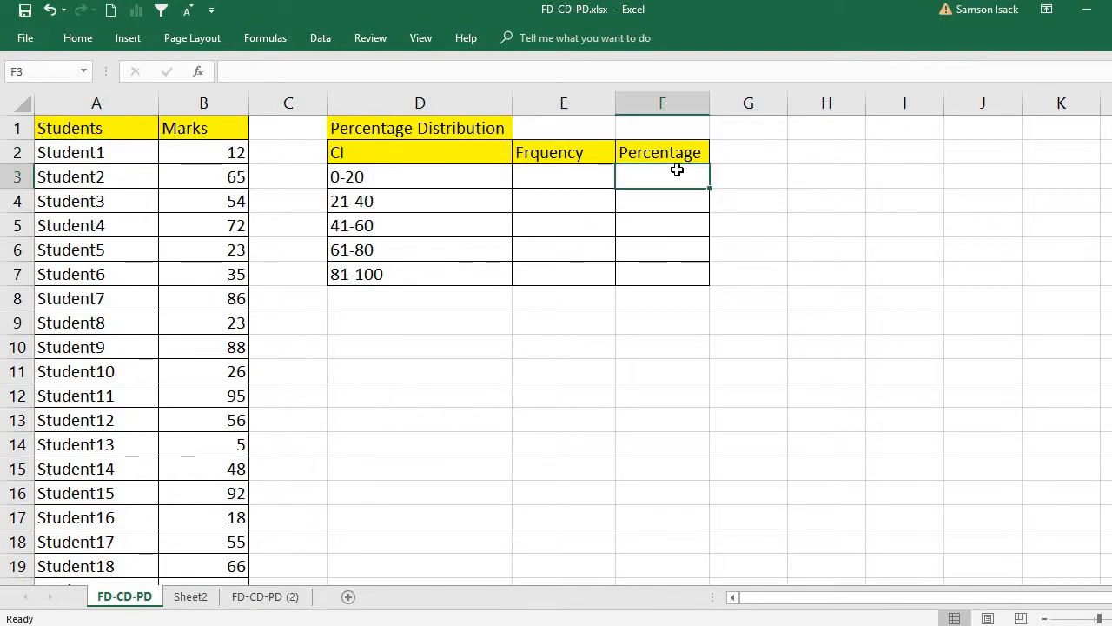
- Try to change the first class interval in D3 to 1-20
left_click(371, 177)
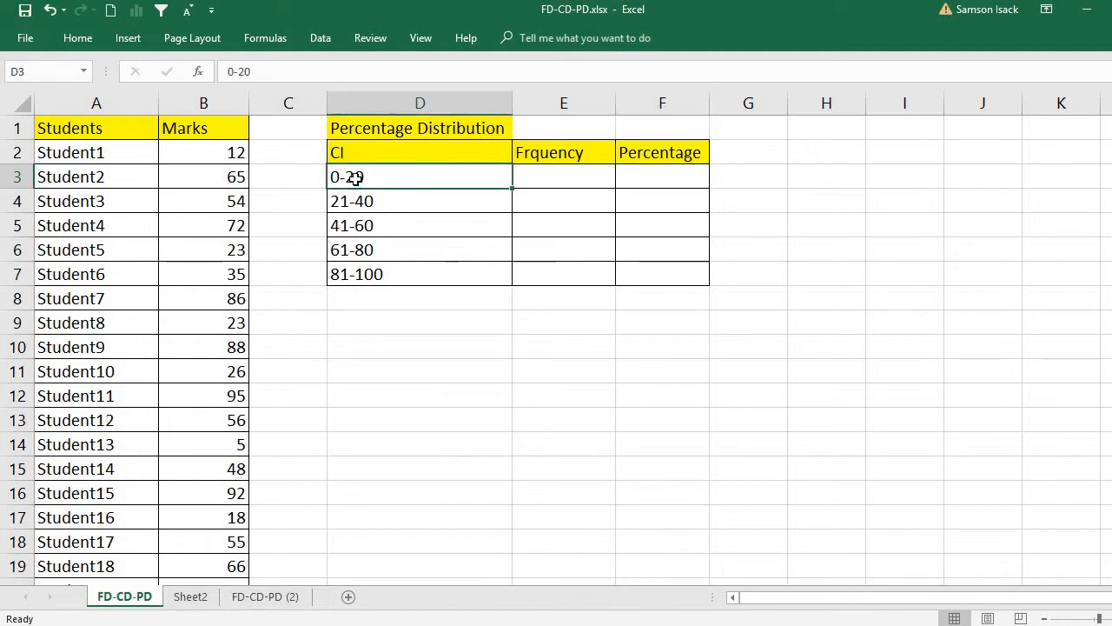
double_click(342, 174)
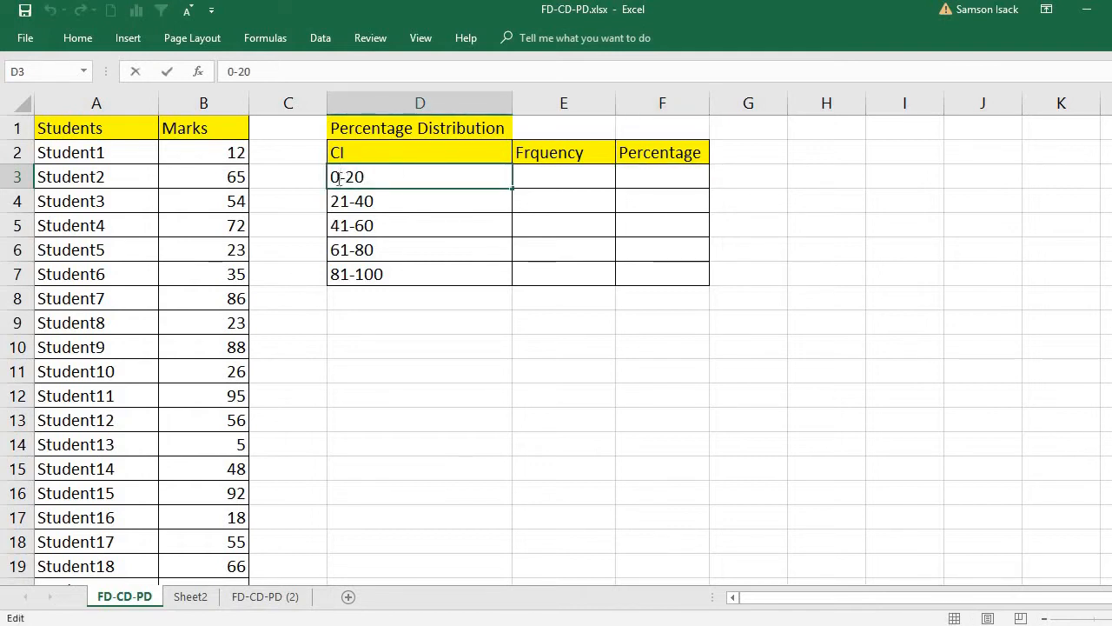
left_click_drag(341, 178, 330, 177)
scroll(573, 348, "down", 3)
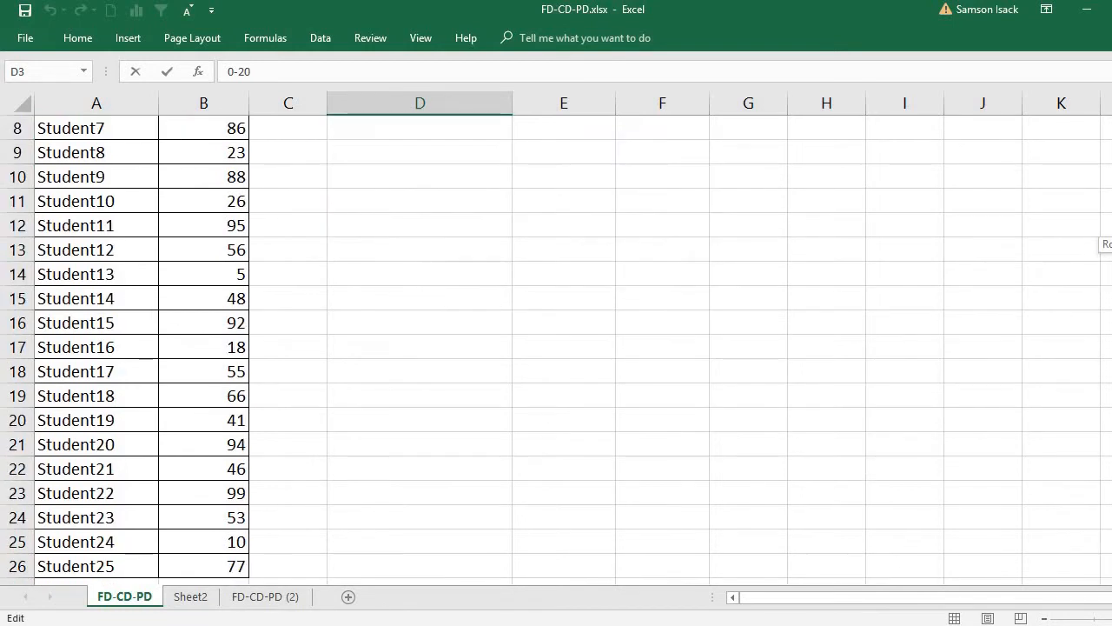
scroll(574, 347, "up", 3)
type("1")
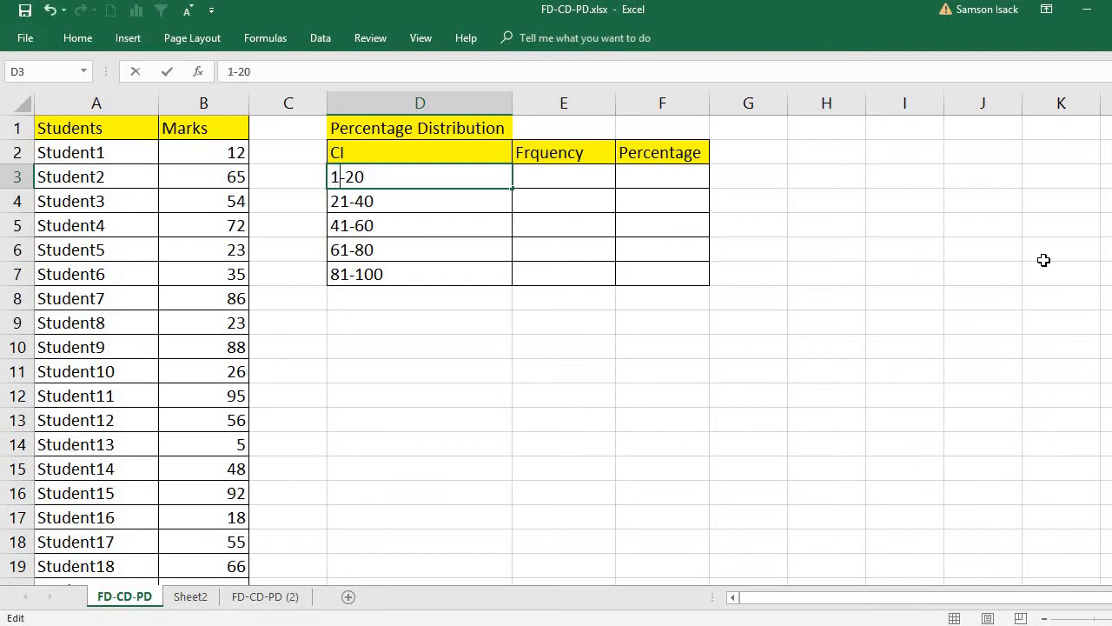
left_click(450, 225)
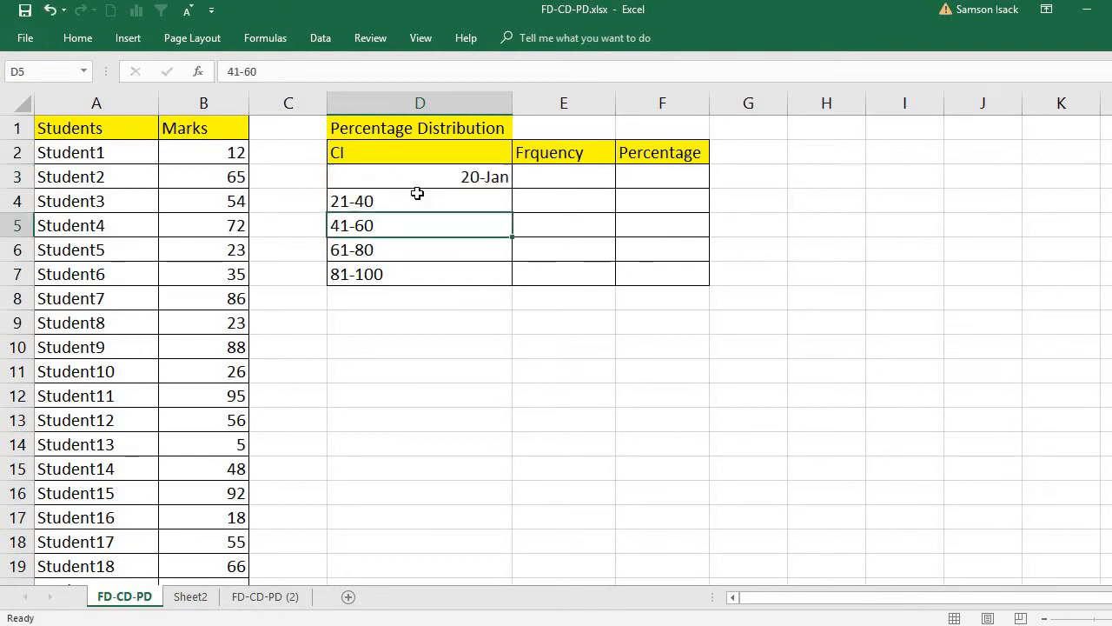
- Enter the first class interval in D3 as text, '1-20, with a leading apostrophe
left_click(433, 182)
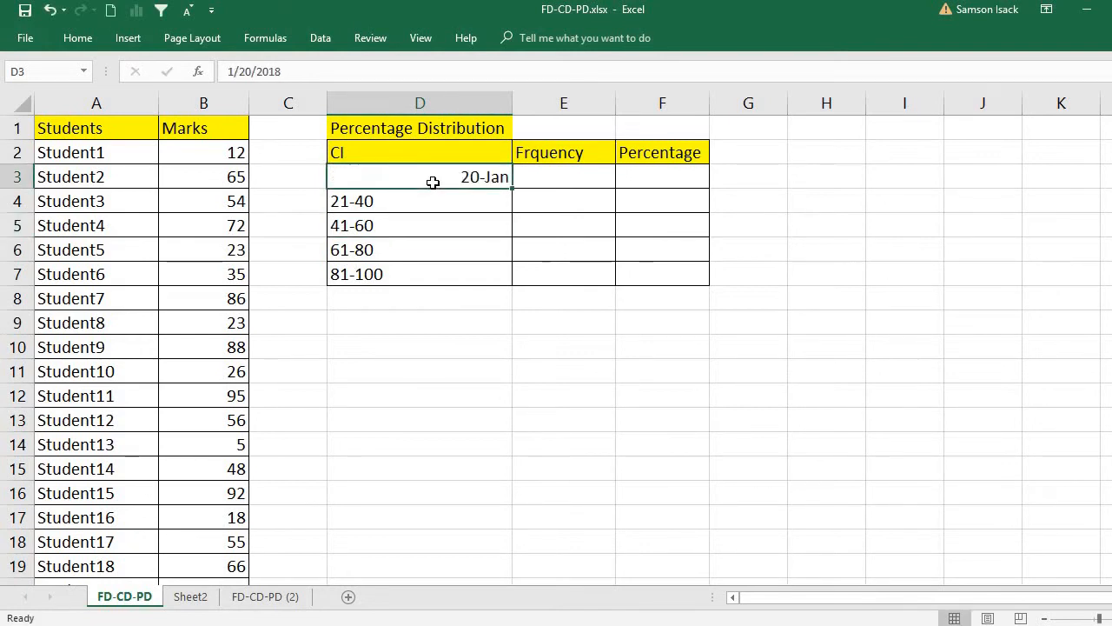
double_click(480, 178)
left_click_drag(409, 179, 848, 198)
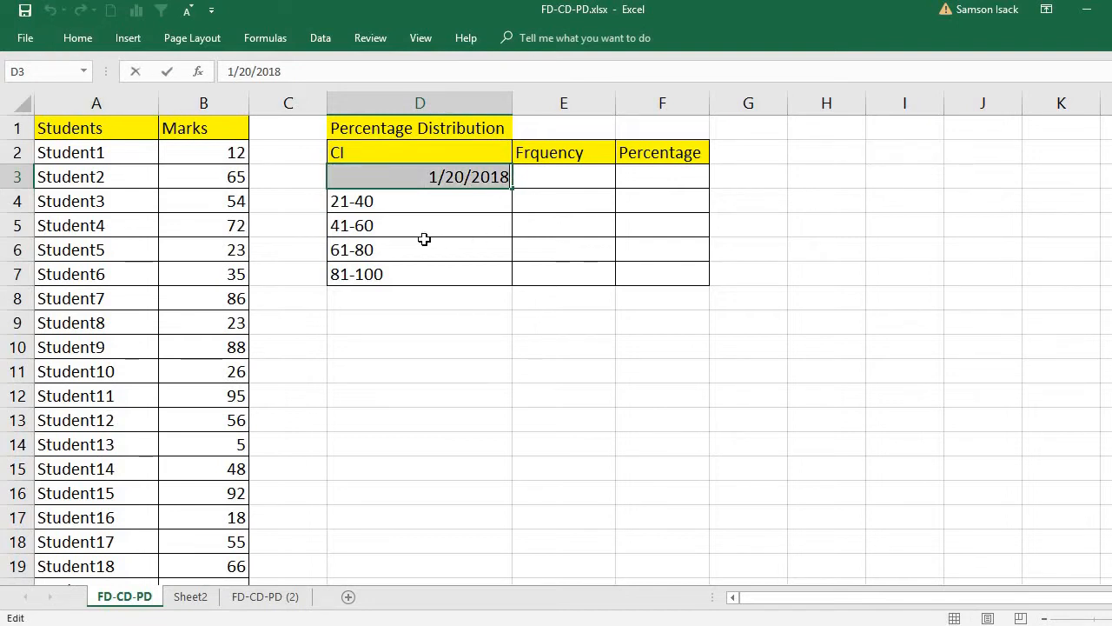
type("'1")
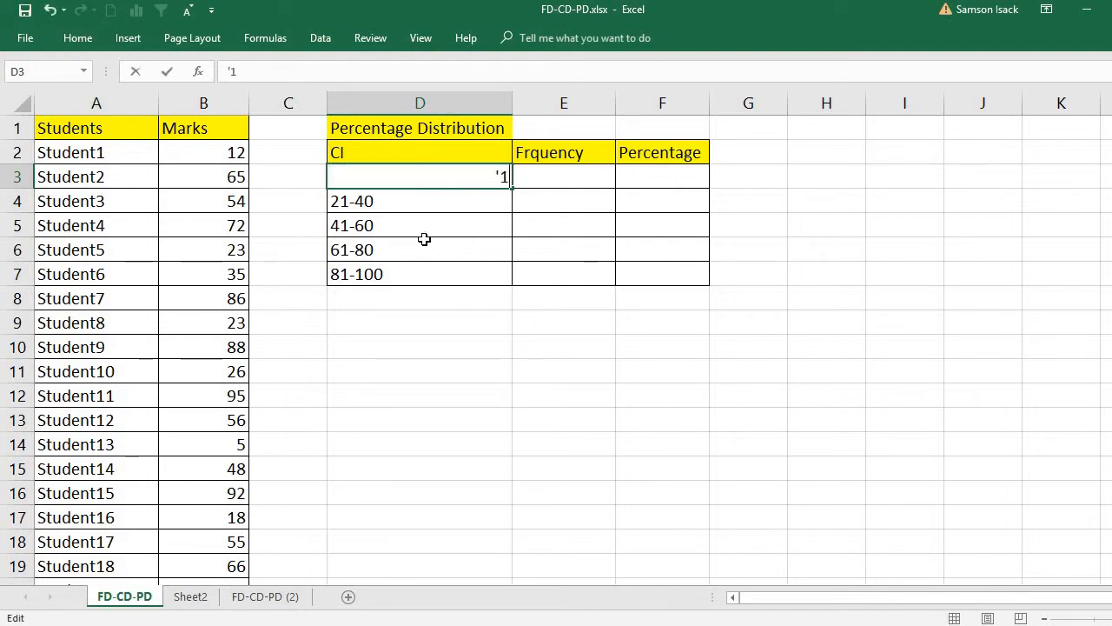
type("-20")
key("Return")
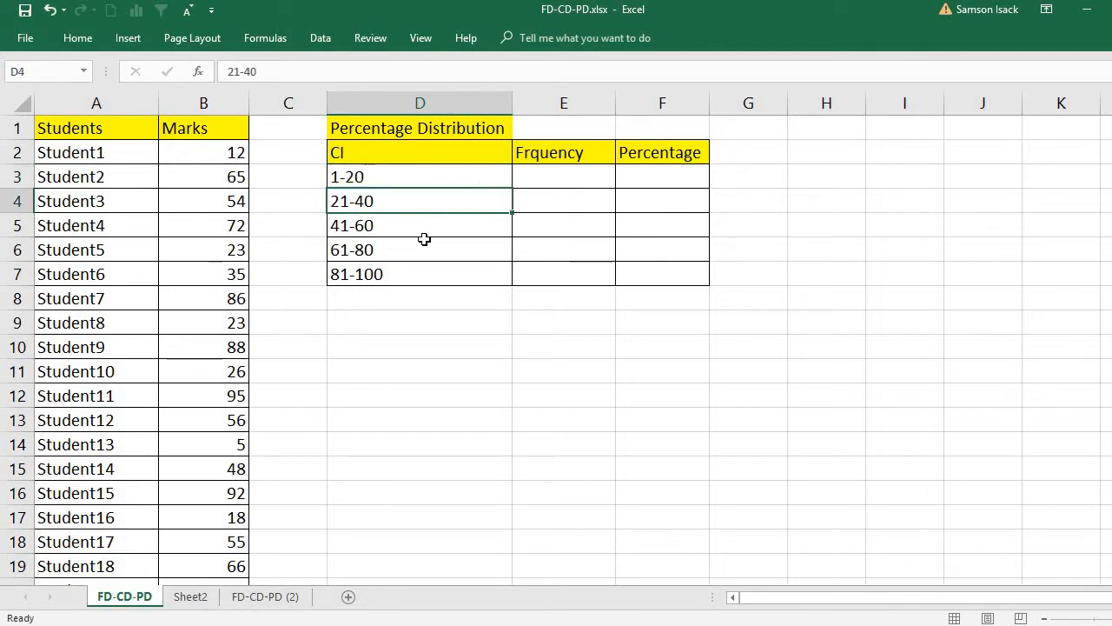
left_click(397, 178)
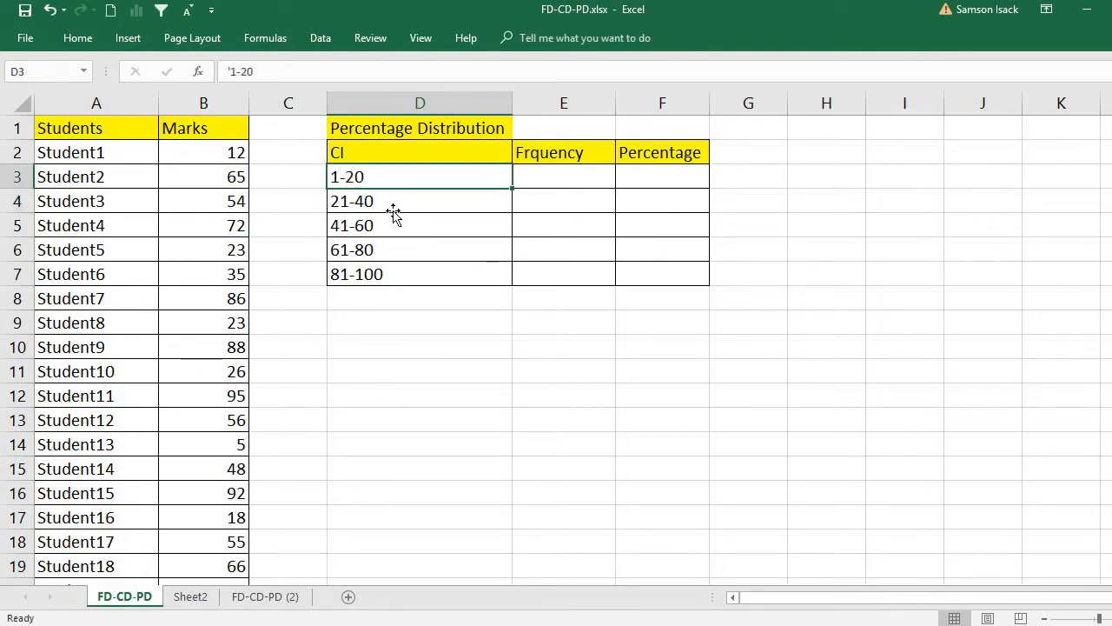
left_click(392, 209)
left_click(392, 226)
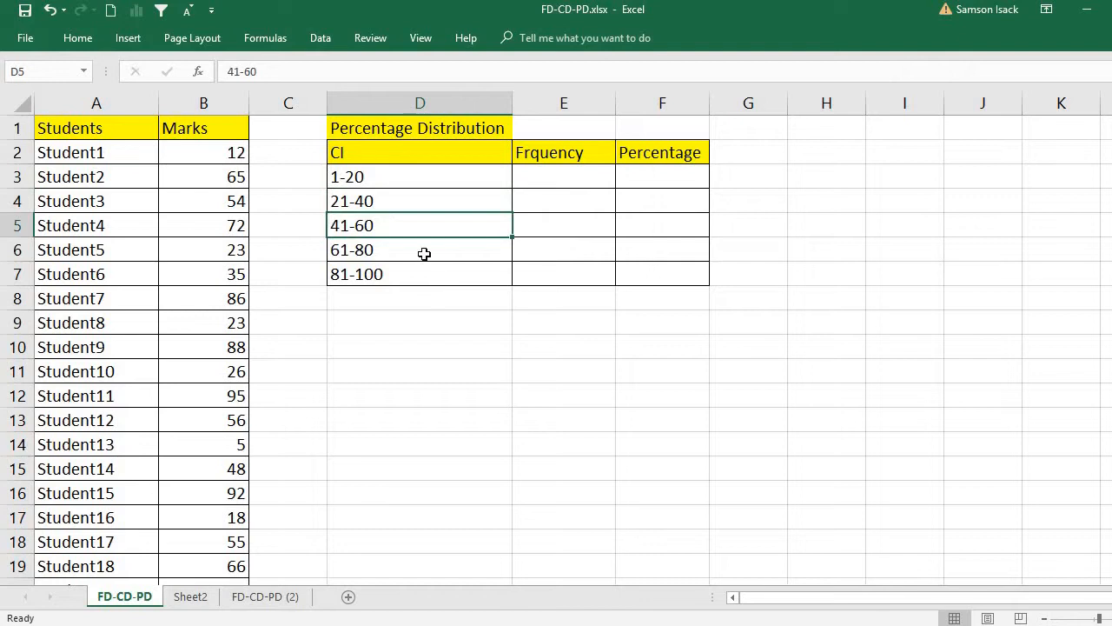
left_click(423, 252)
left_click(412, 277)
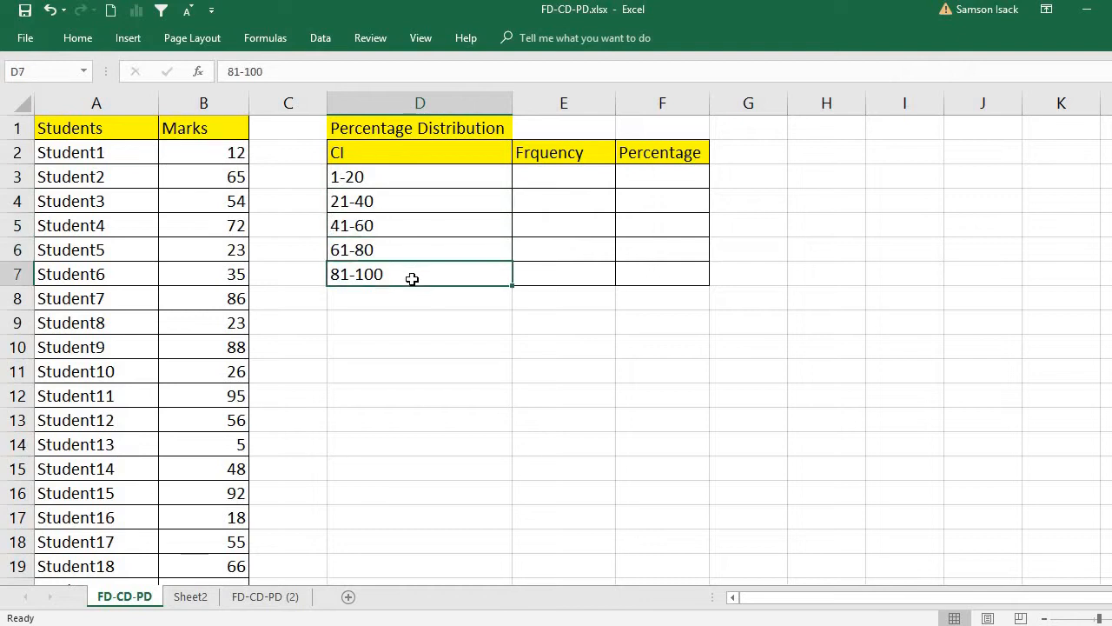
- Correct the spelling of the table header in E2 to "Frequency"
left_click(541, 179)
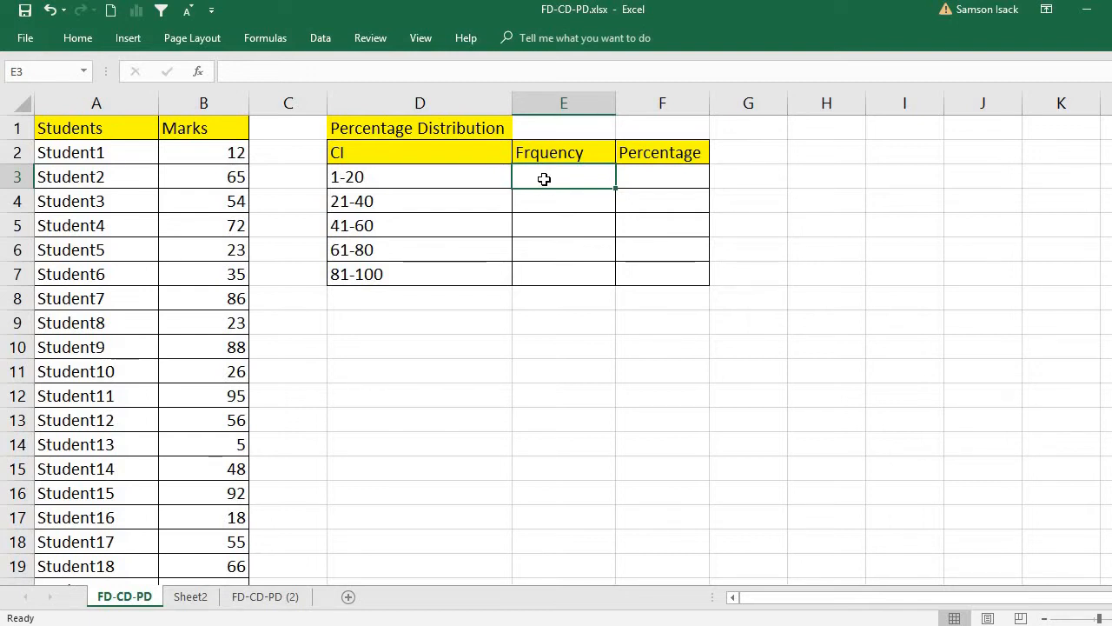
double_click(533, 153)
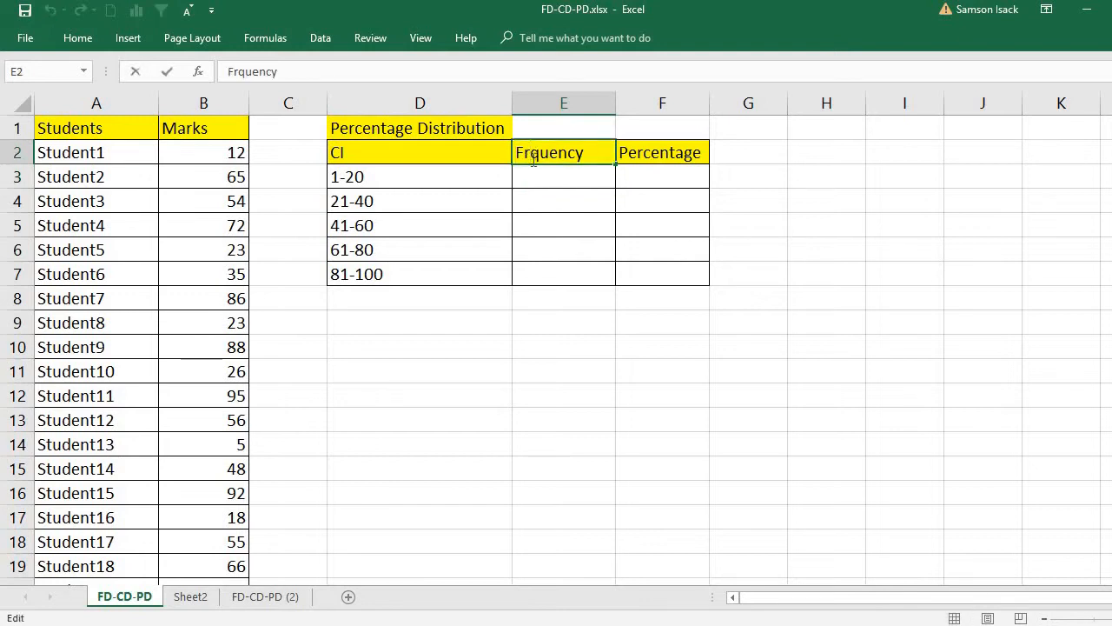
type("e")
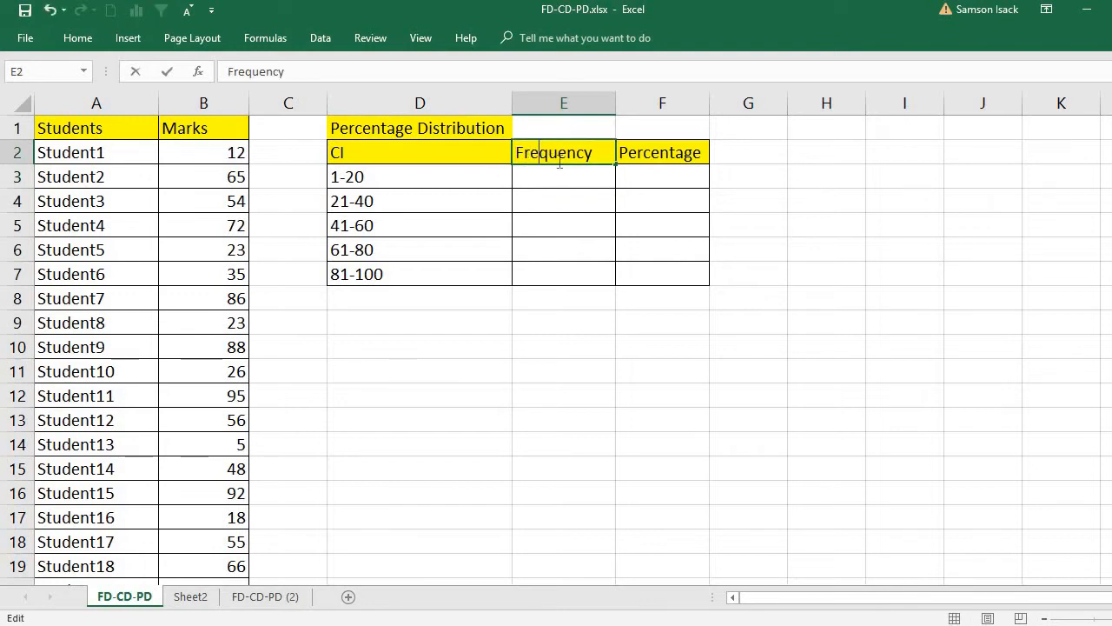
left_click(564, 195)
left_click(564, 176)
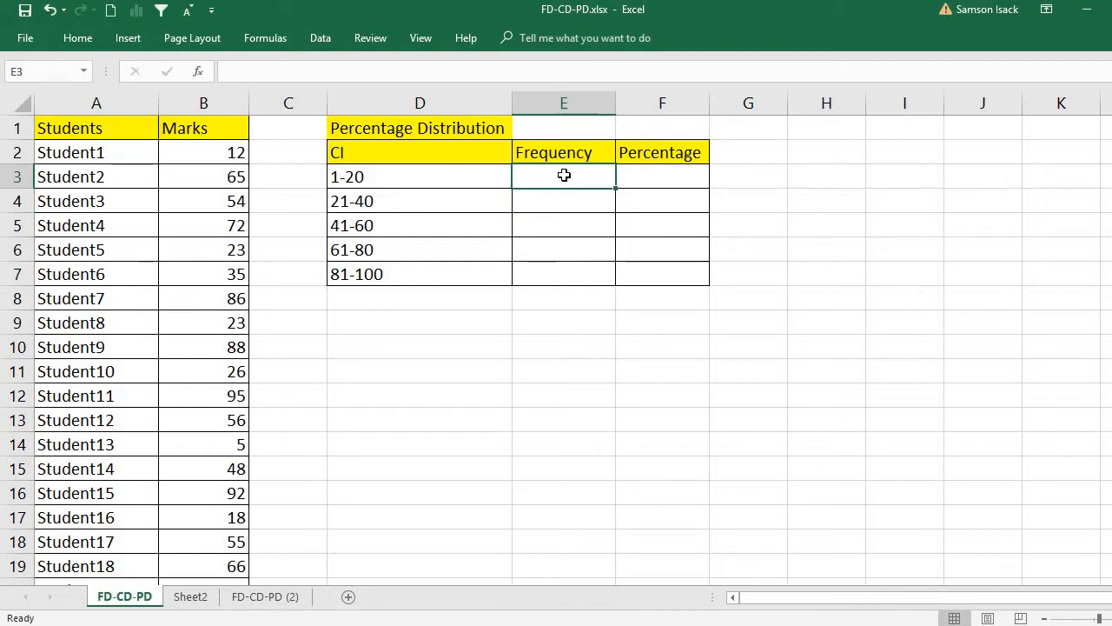
- Examine how the marks in column B fall into the class intervals that the Frequency column has to count
left_click(375, 180)
left_click(577, 180)
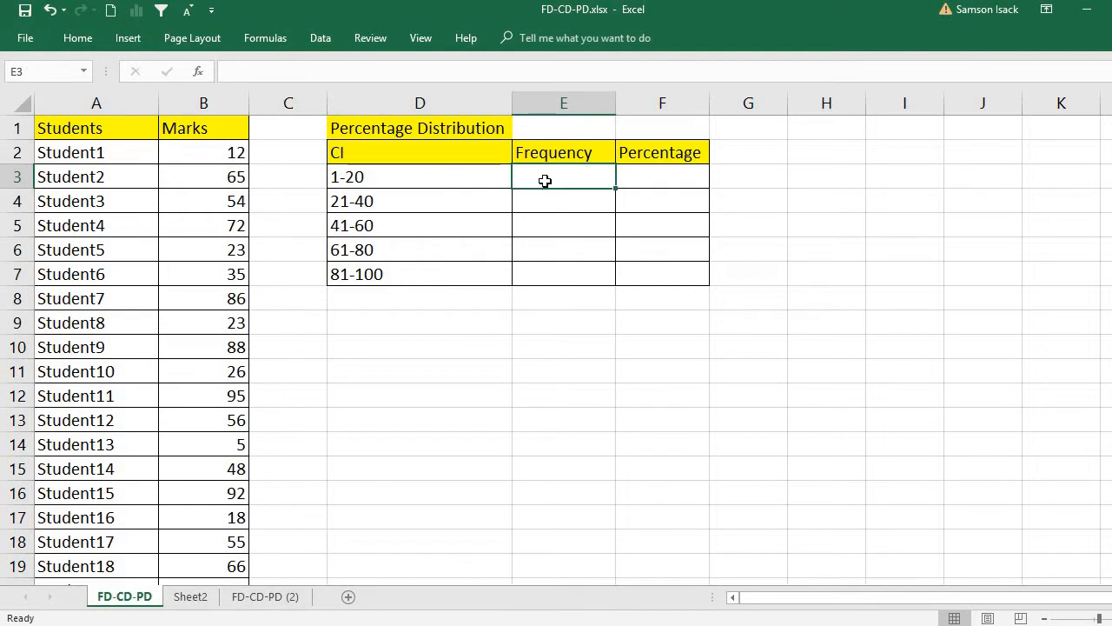
left_click(365, 178)
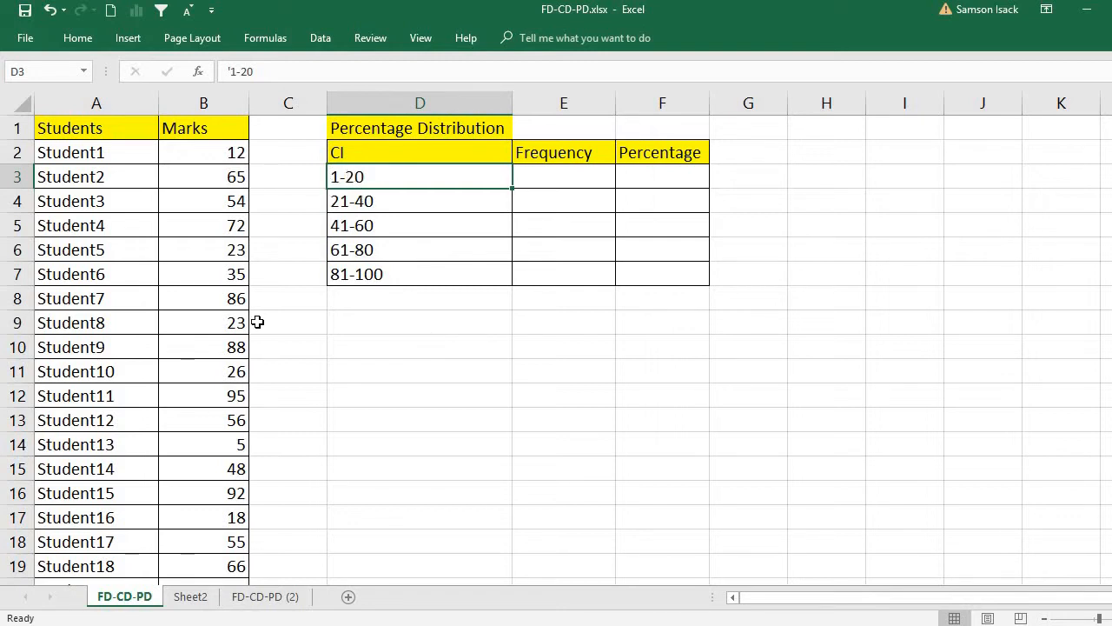
left_click(363, 201)
left_click(567, 201)
left_click(341, 203)
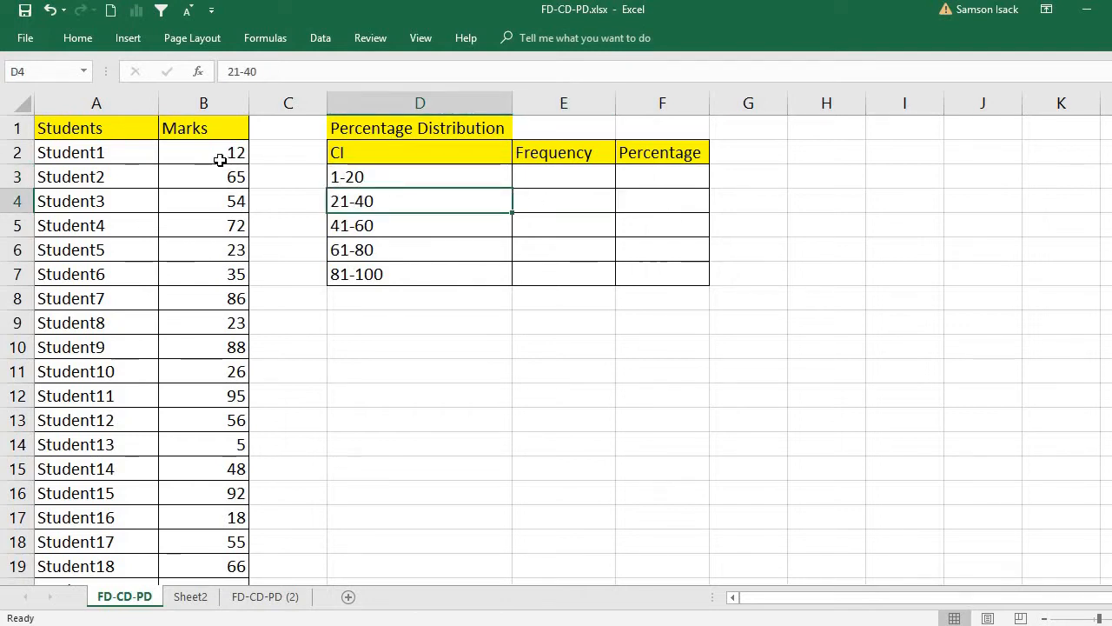
left_click_drag(222, 159, 232, 273)
left_click(405, 179)
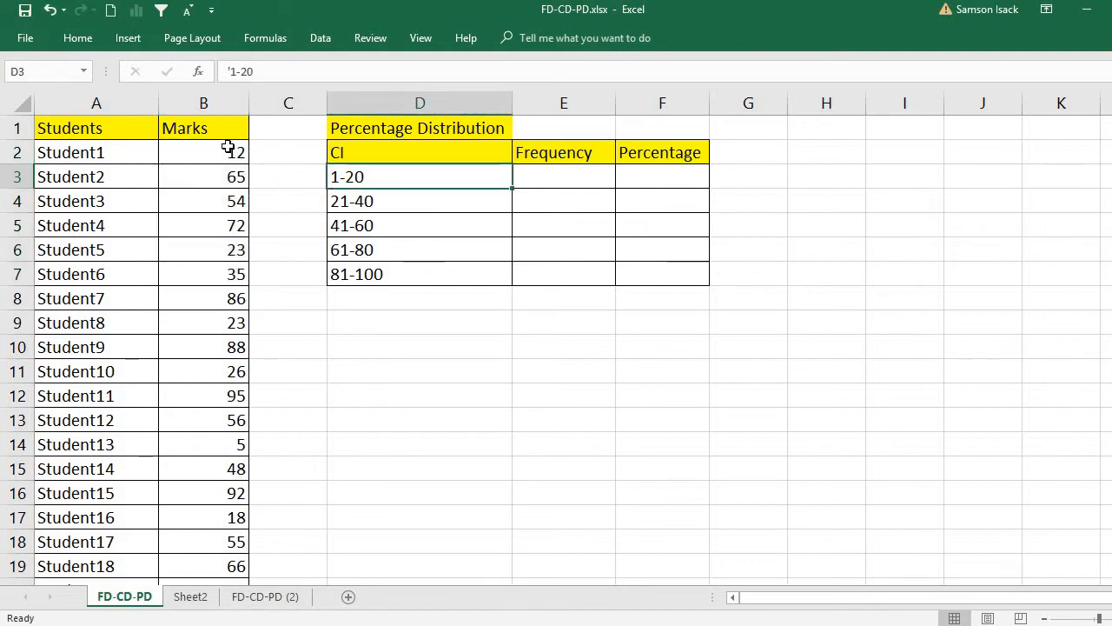
left_click_drag(228, 146, 236, 347)
left_click(379, 174)
left_click(567, 174)
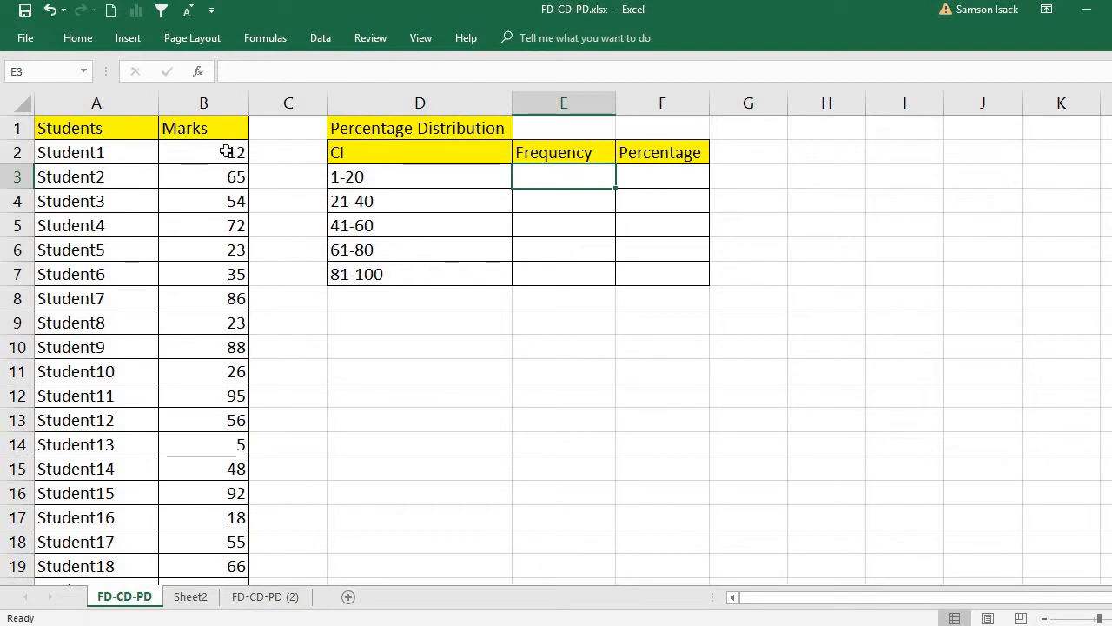
left_click_drag(225, 152, 228, 274)
left_click_drag(227, 395, 235, 542)
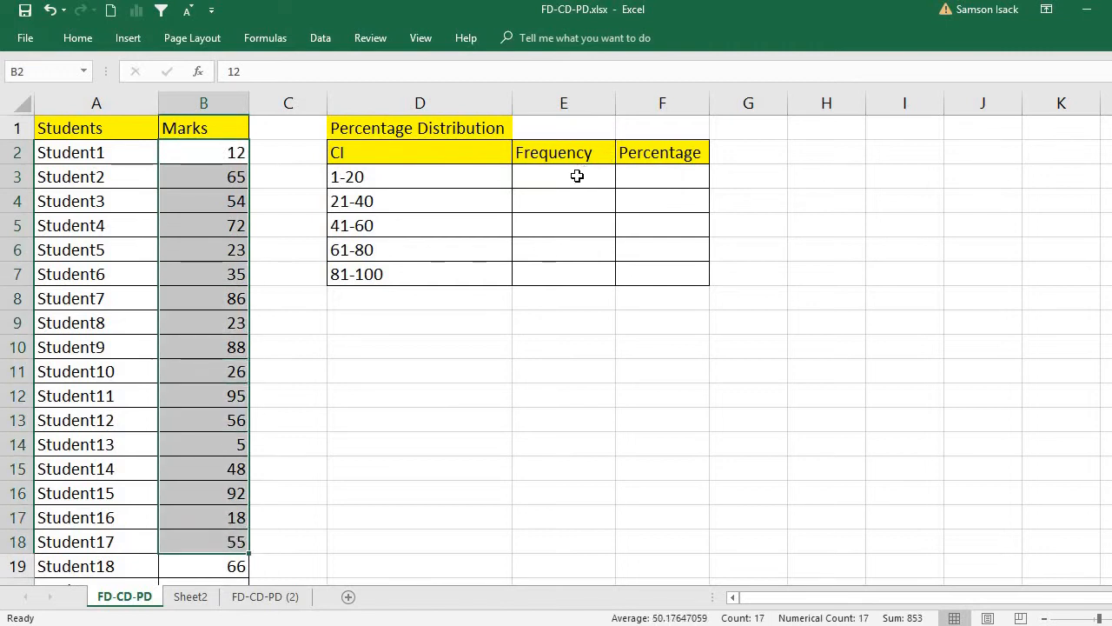
left_click(576, 177)
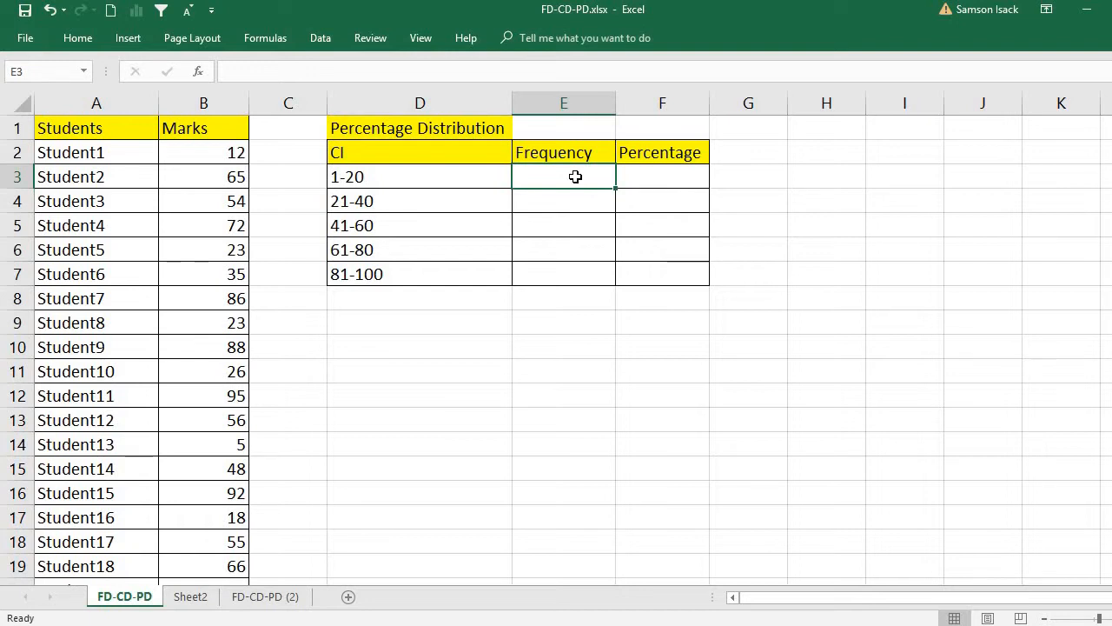
type("=")
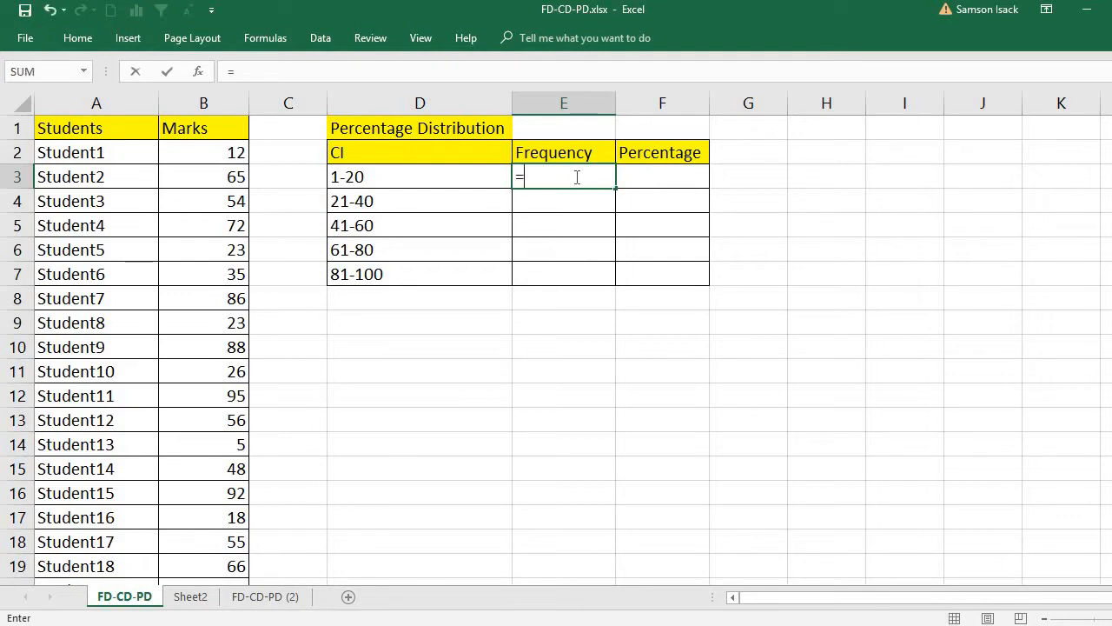
type("COU")
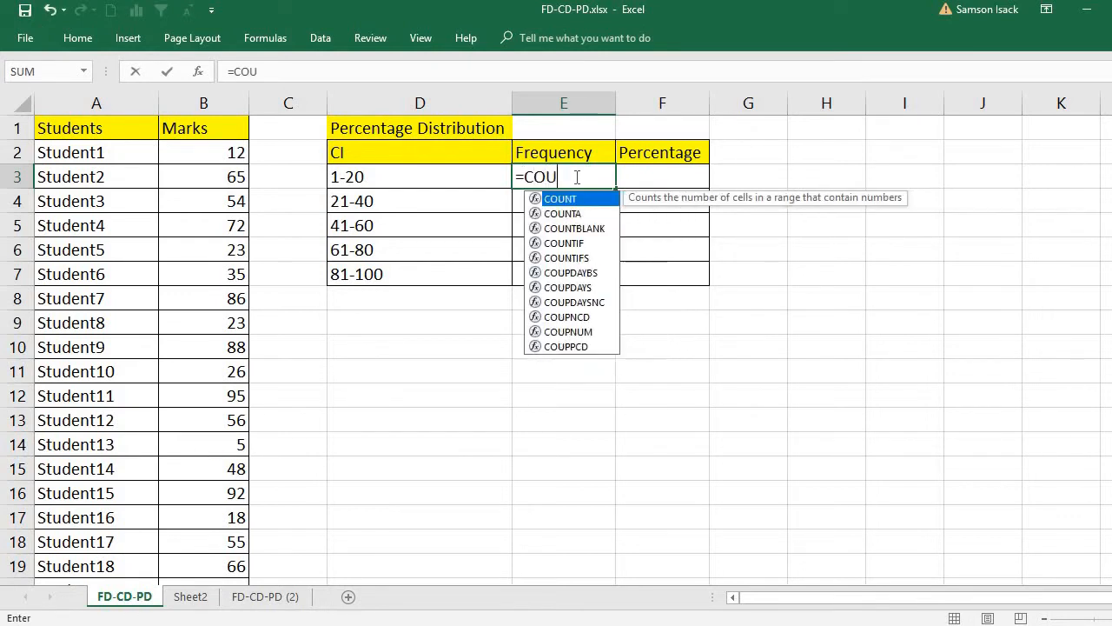
type("M")
key("BackSpace")
type("NTIFS")
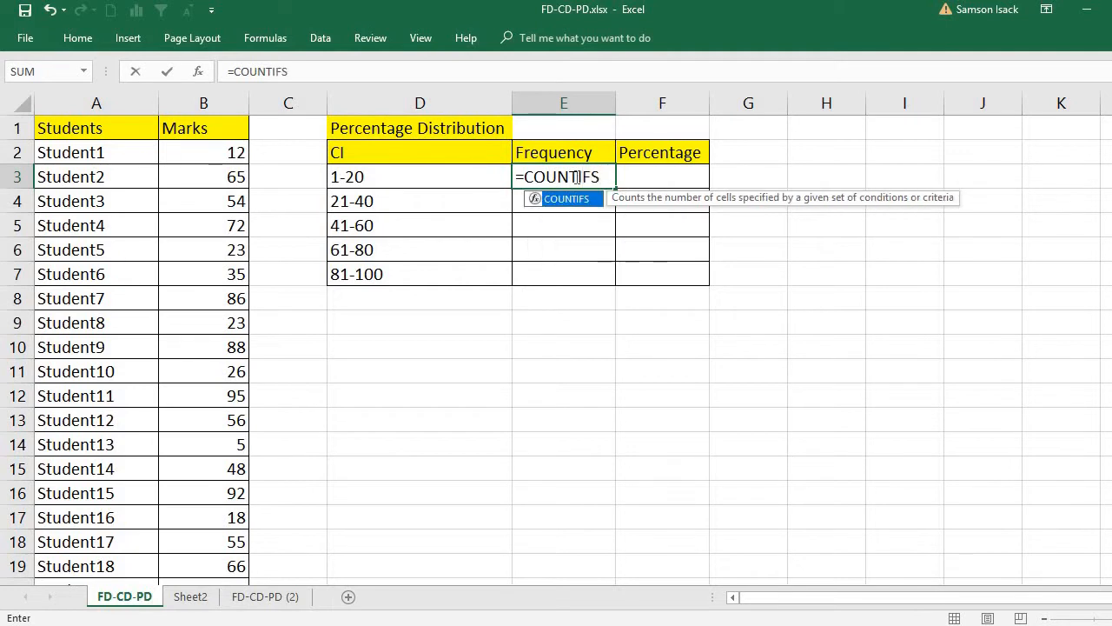
type("(")
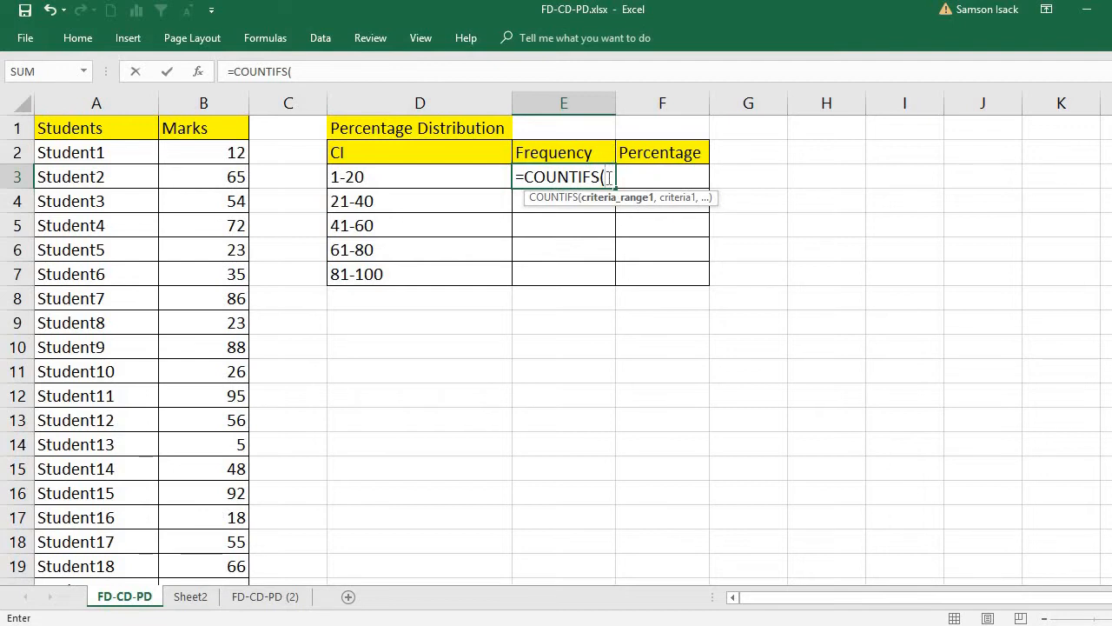
left_click_drag(607, 177, 508, 178)
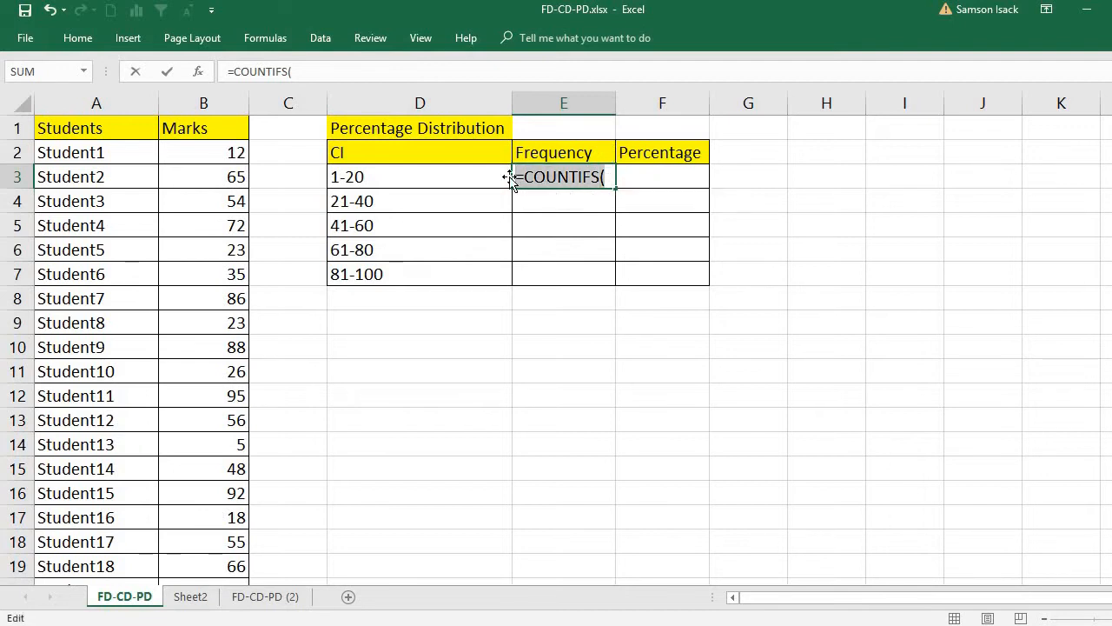
key("Delete")
- Define the workbook-scope name Marks for the student marks in B2:B26
left_click(222, 153)
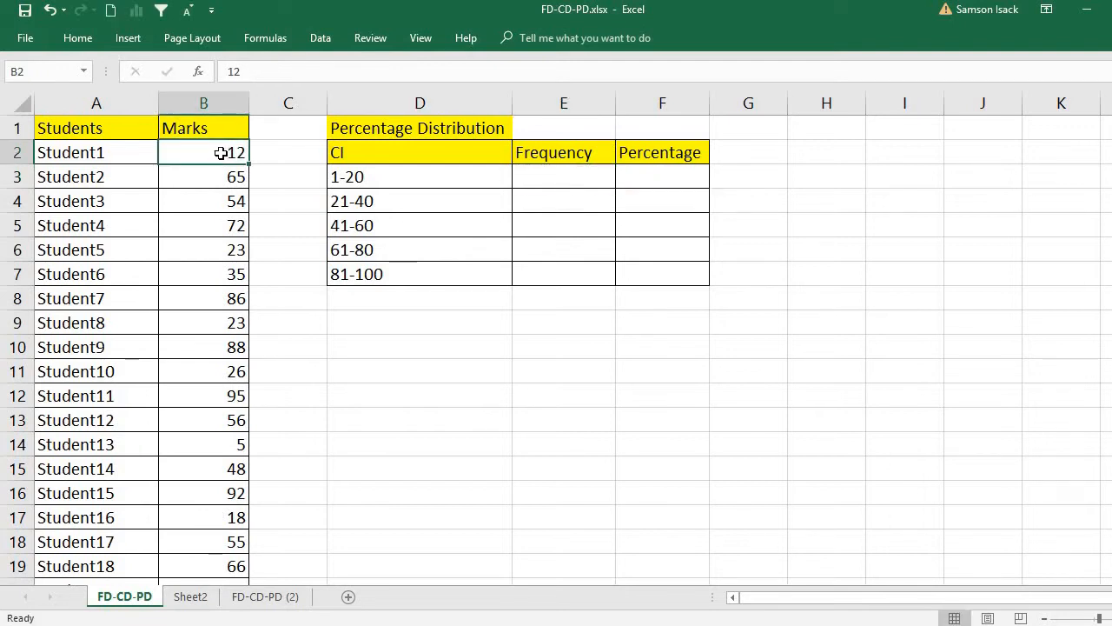
left_click_drag(222, 153, 217, 542)
right_click(243, 332)
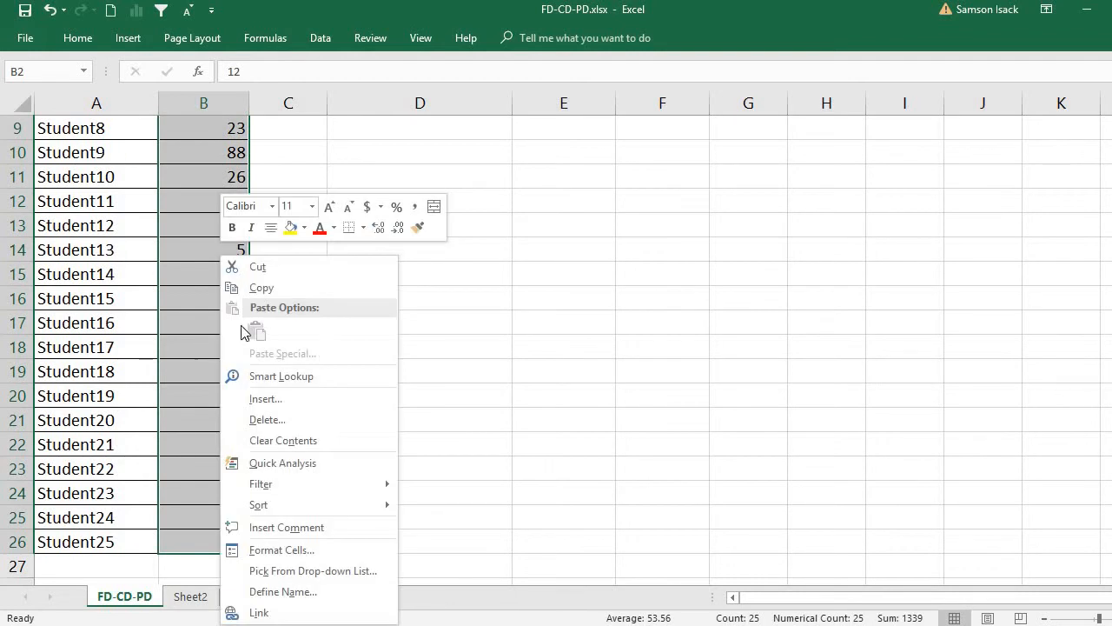
left_click(303, 591)
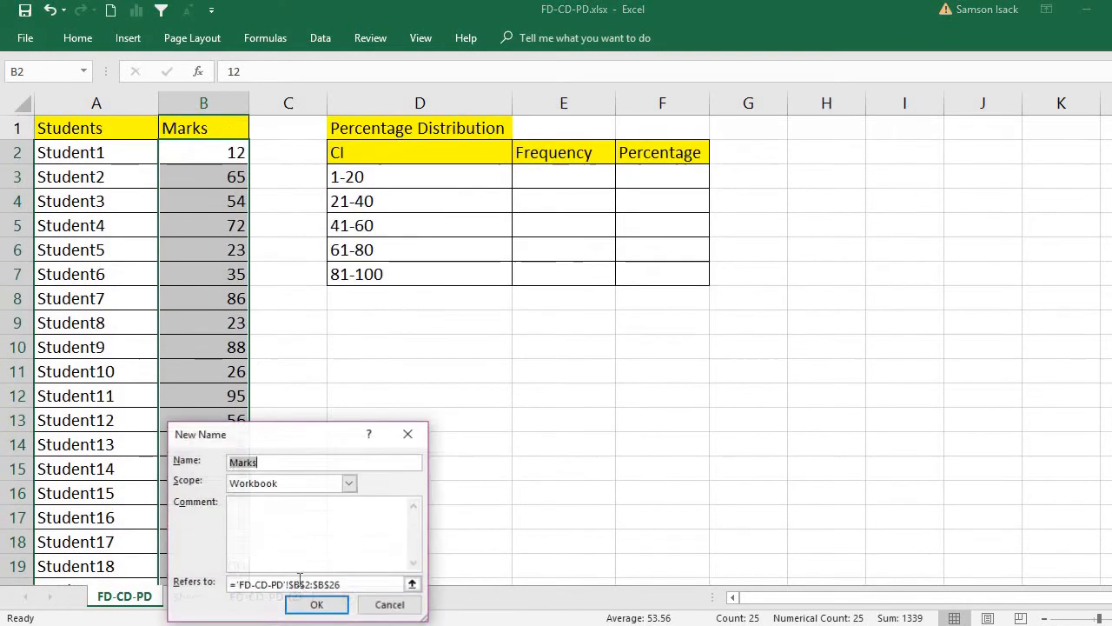
left_click(274, 463)
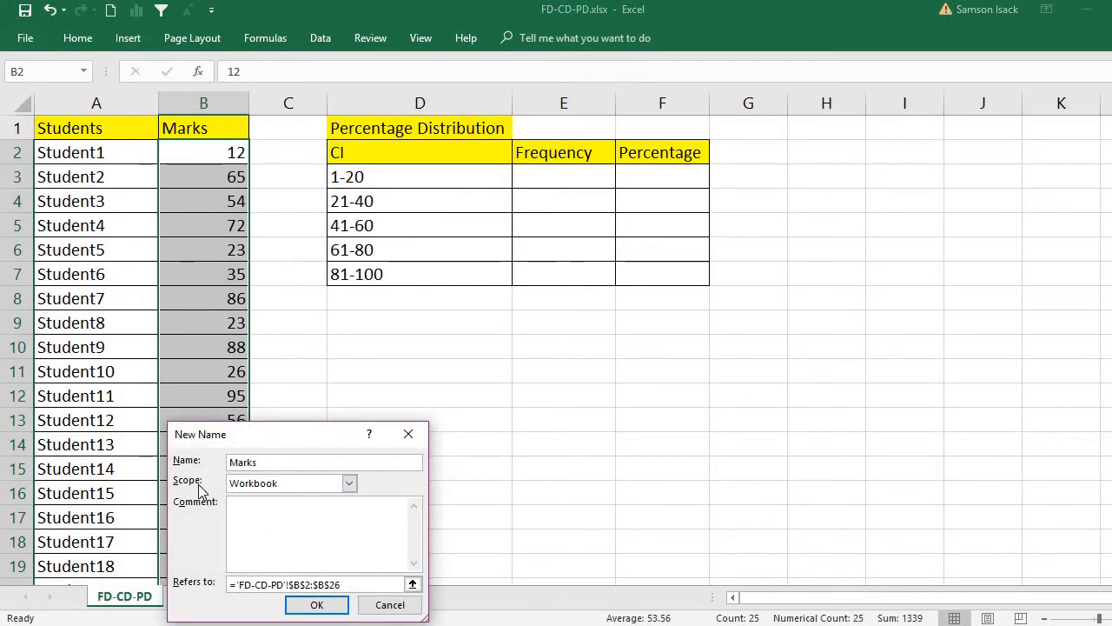
double_click(248, 462)
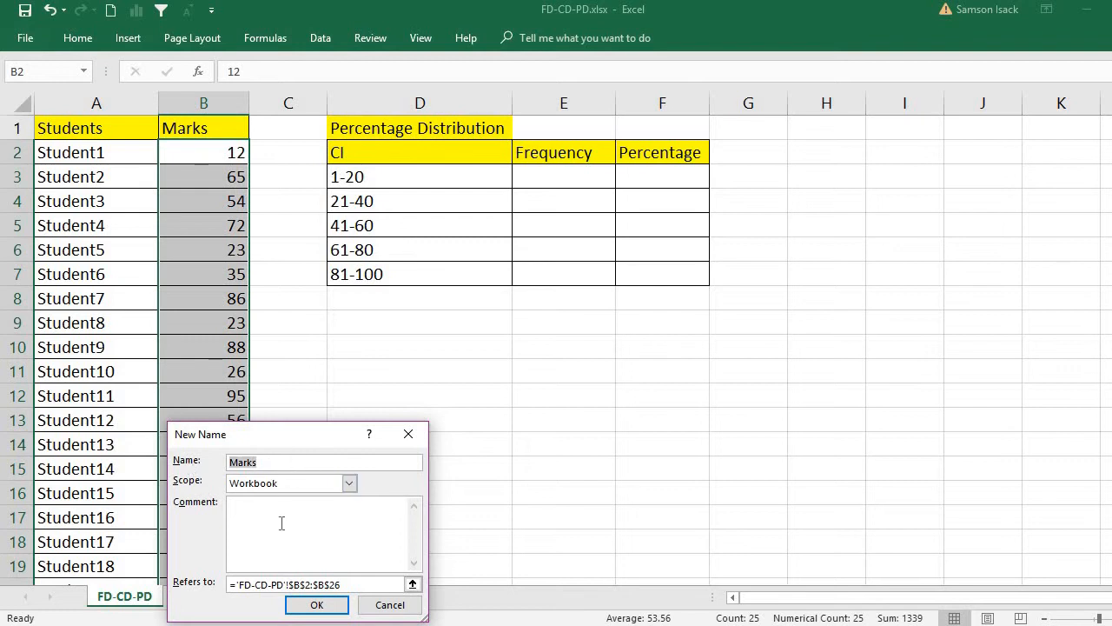
left_click(315, 605)
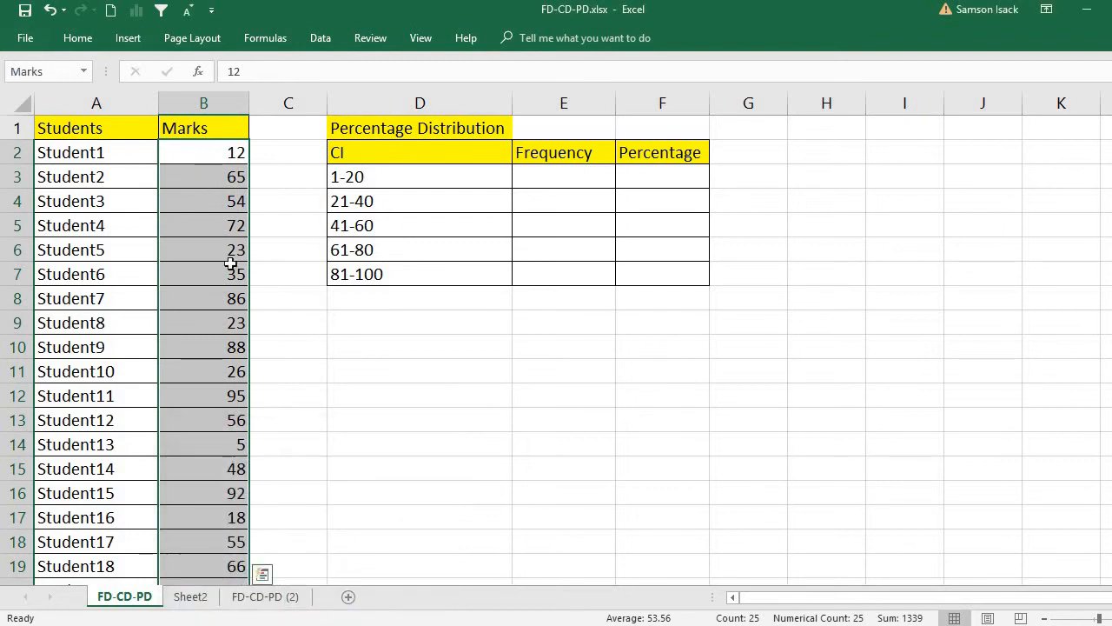
left_click(218, 153)
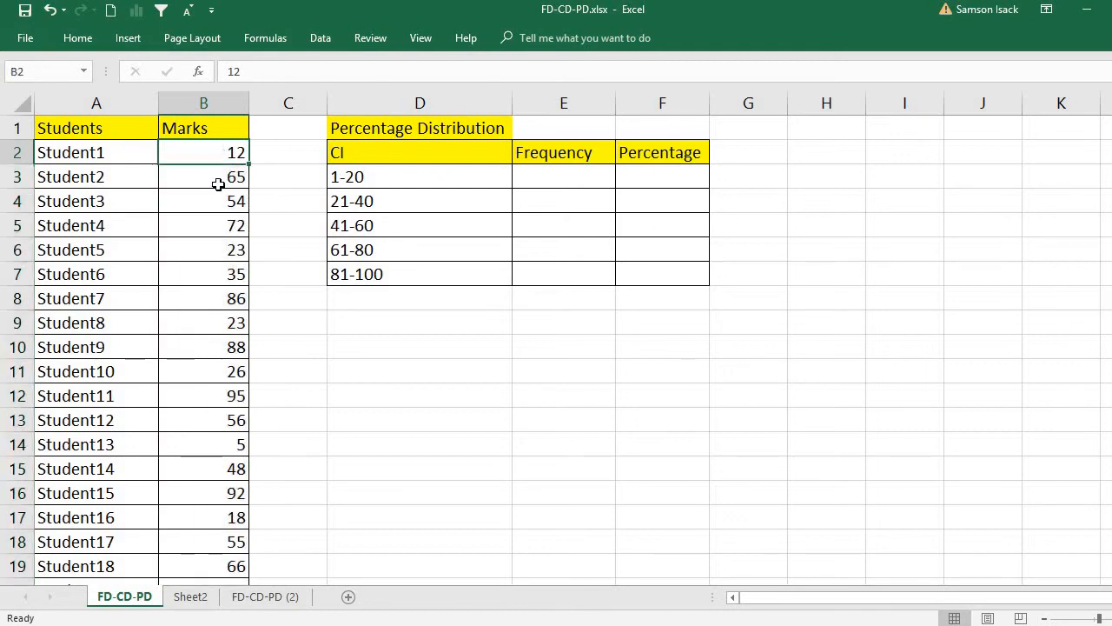
left_click_drag(218, 184, 218, 417)
left_click(207, 154)
- Begin a COUNTIFS formula in E3, the frequency cell for the 1-20 interval
left_click(546, 178)
type("=")
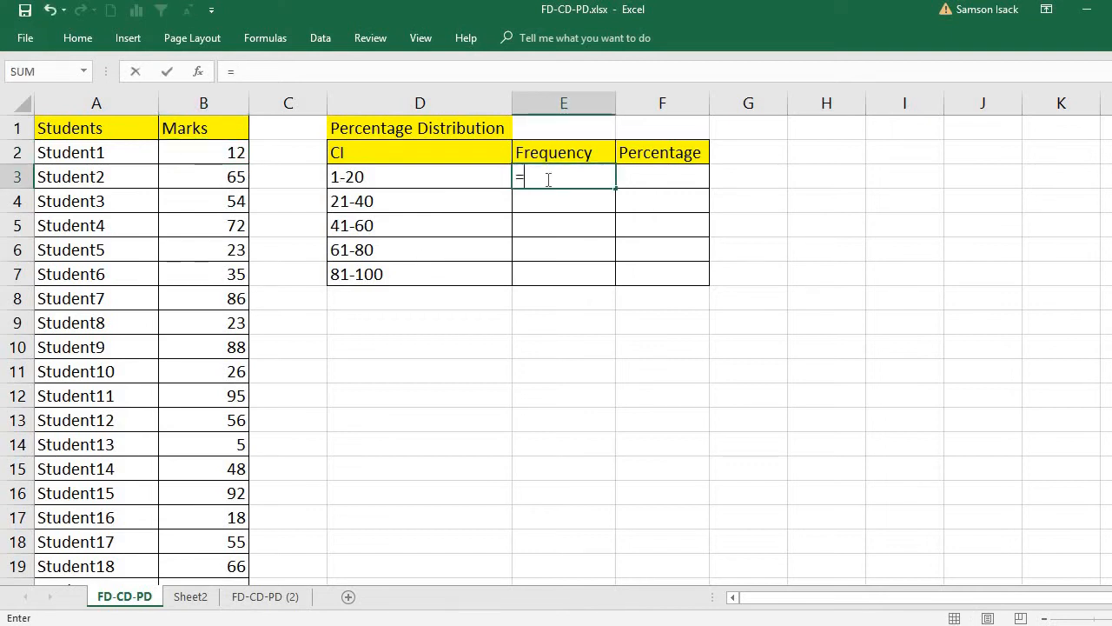
type("COUNT")
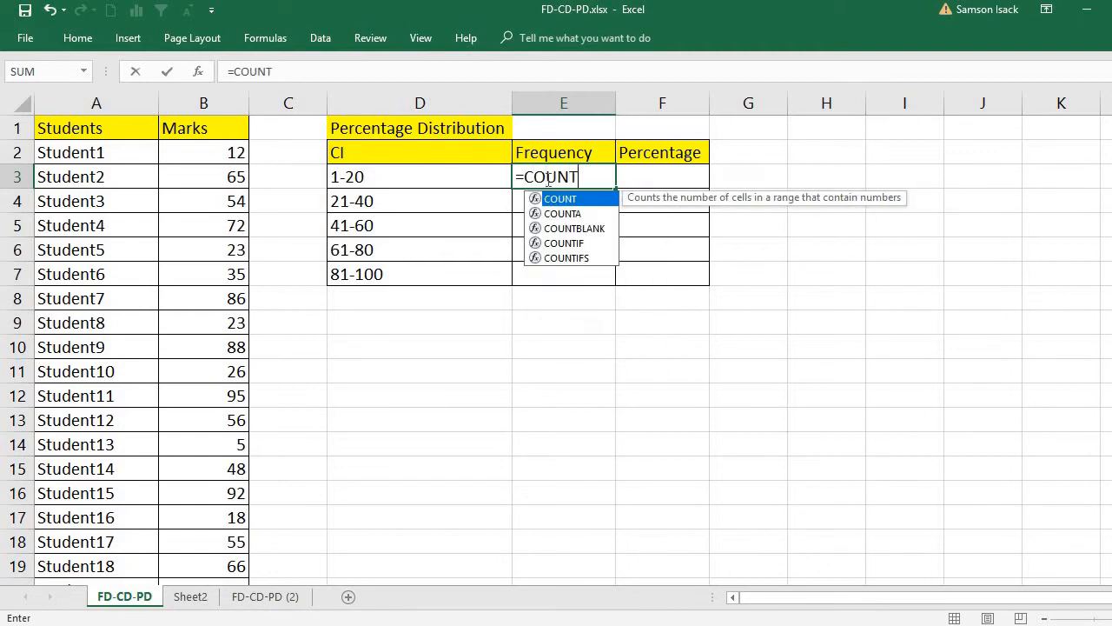
type("IF(")
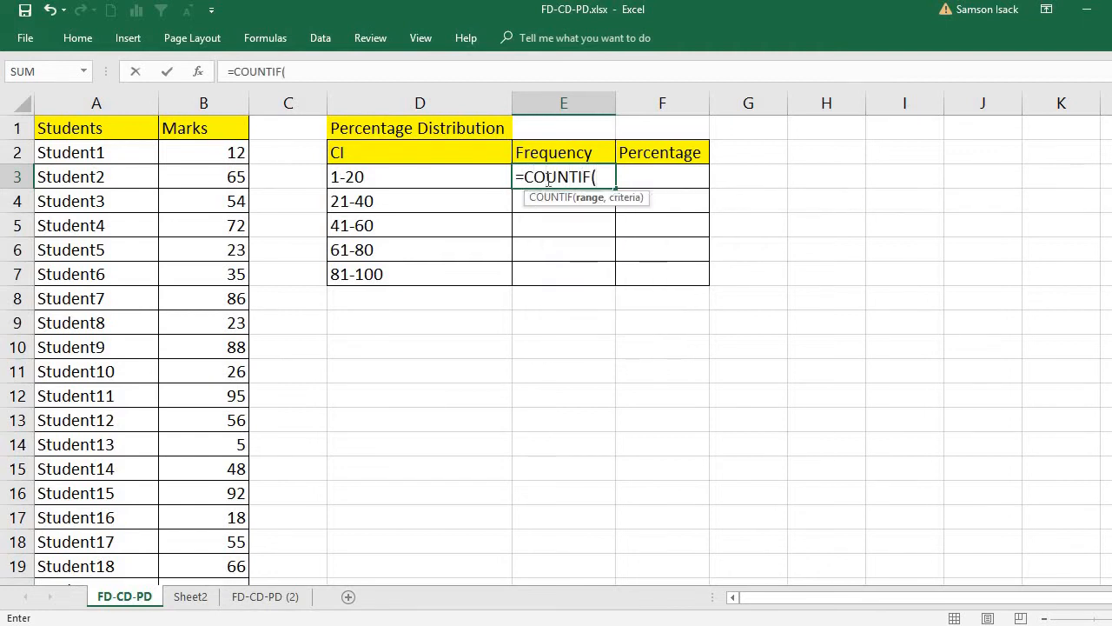
left_click(592, 177)
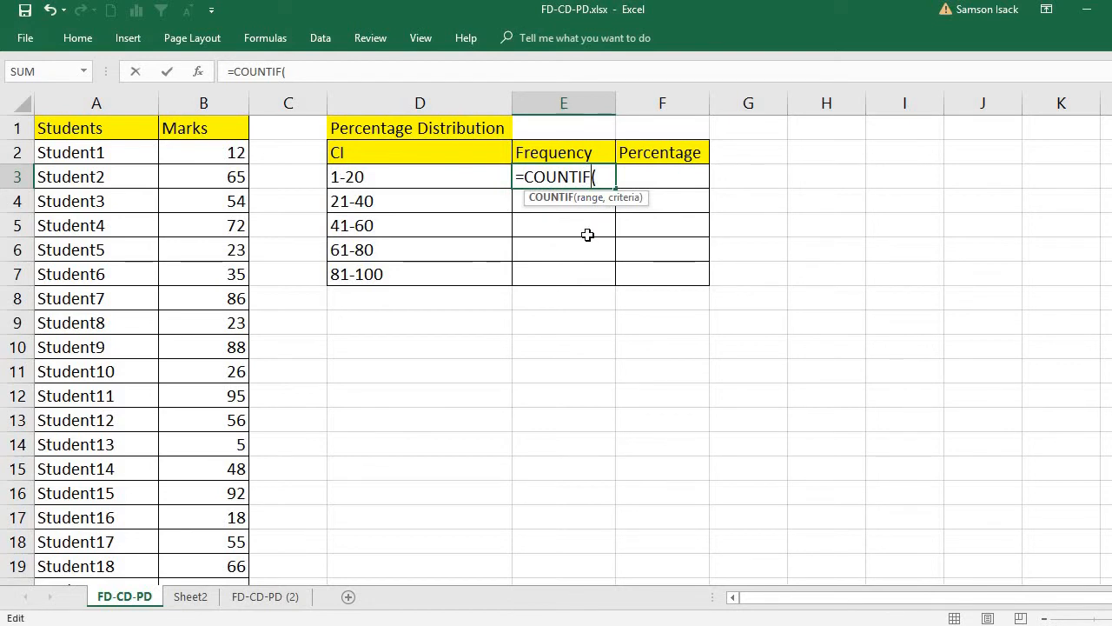
key("Return")
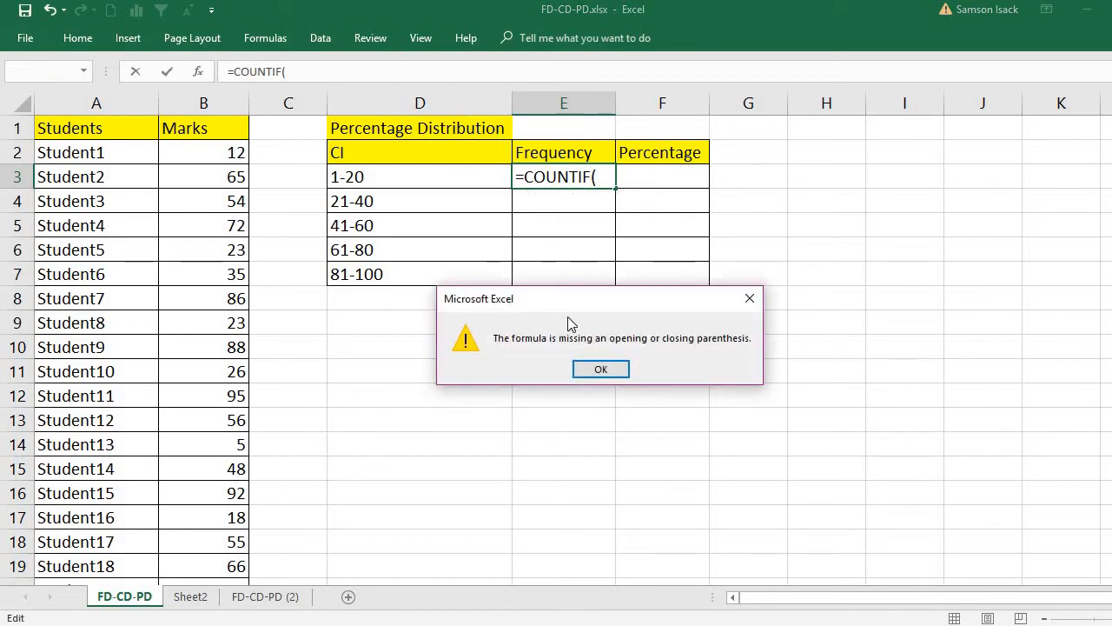
left_click(601, 371)
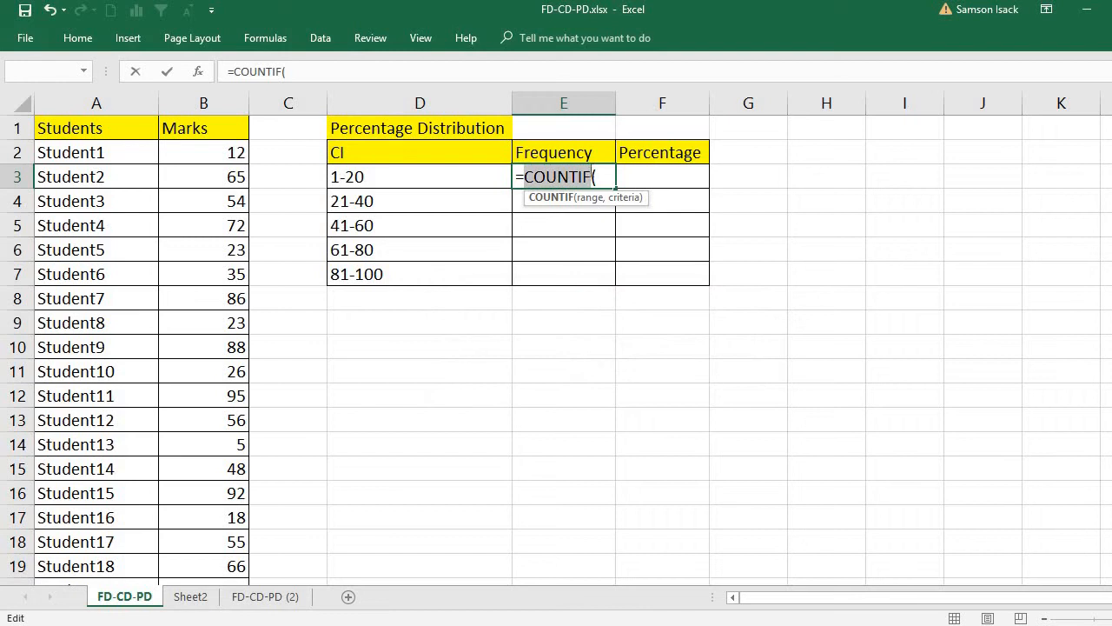
left_click(597, 175)
type("S")
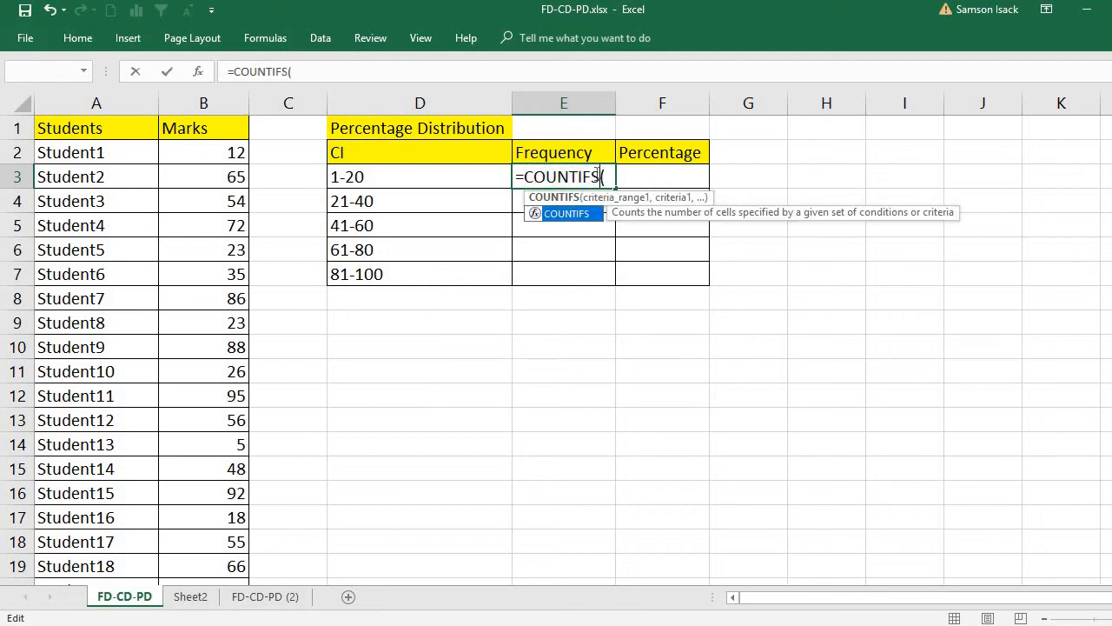
left_click(611, 176)
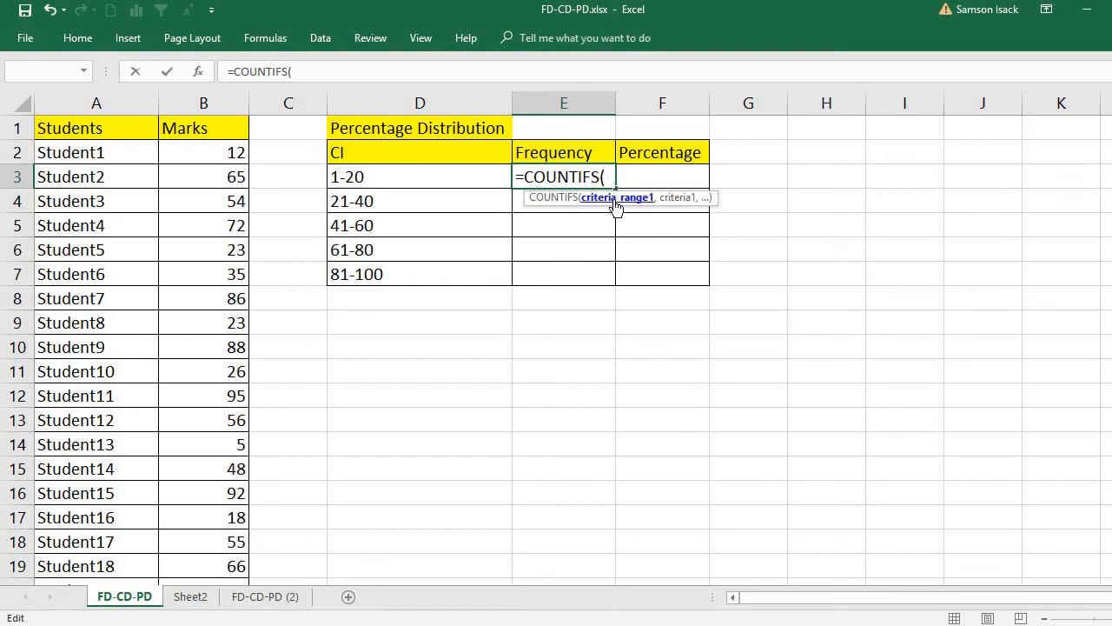
- Use the named range Marks as the first criteria range of the COUNTIFS formula in E3
left_click_drag(215, 156, 210, 552)
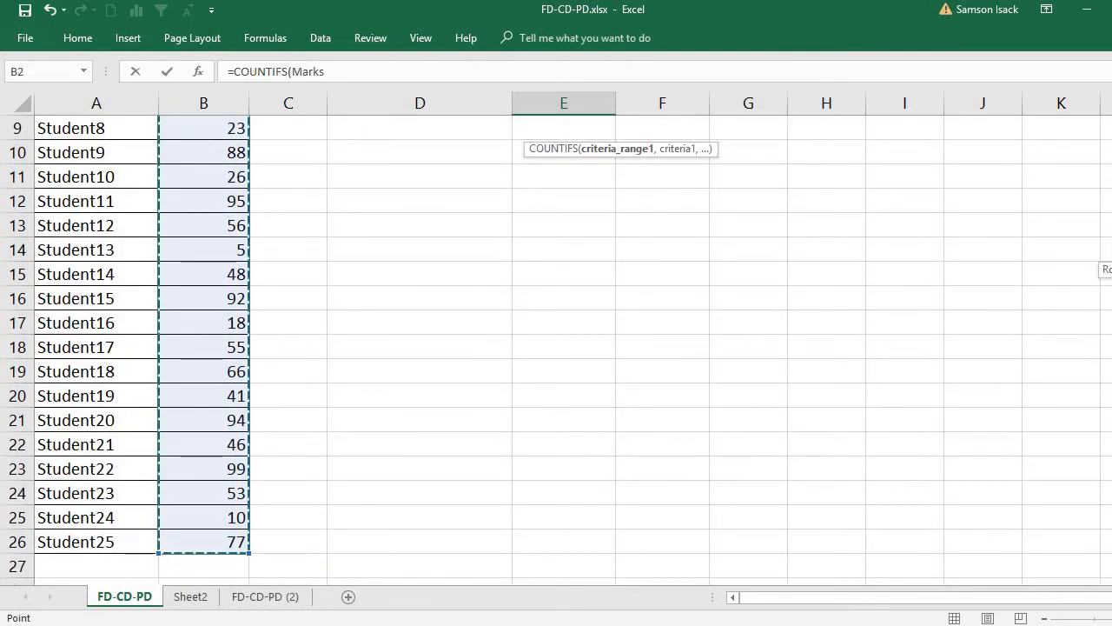
left_click_drag(1111, 270, 1111, 174)
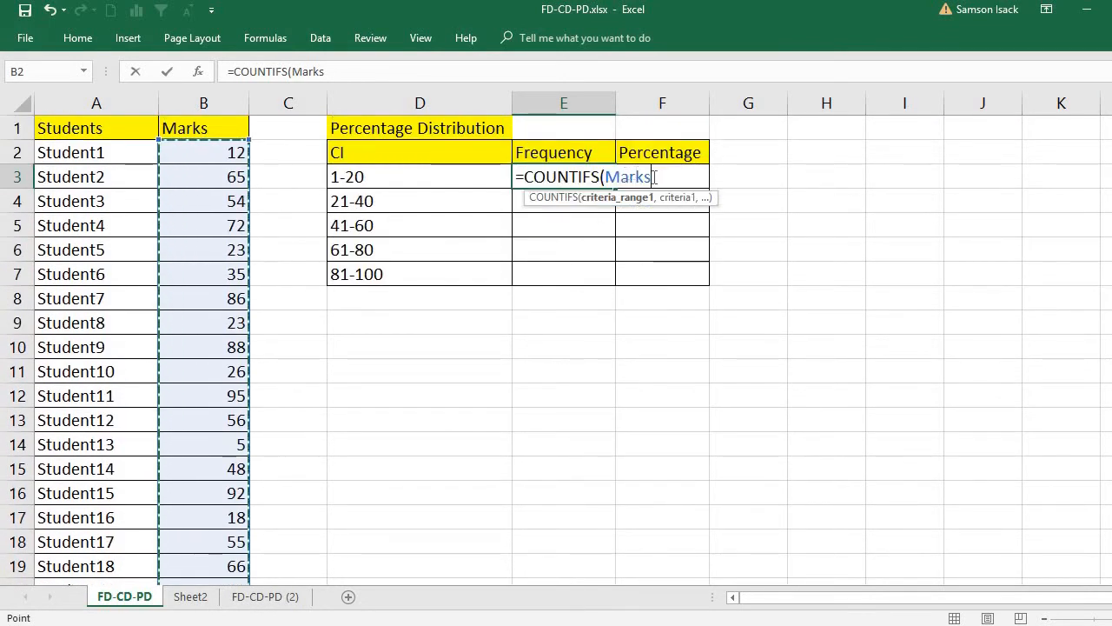
left_click_drag(654, 177, 601, 176)
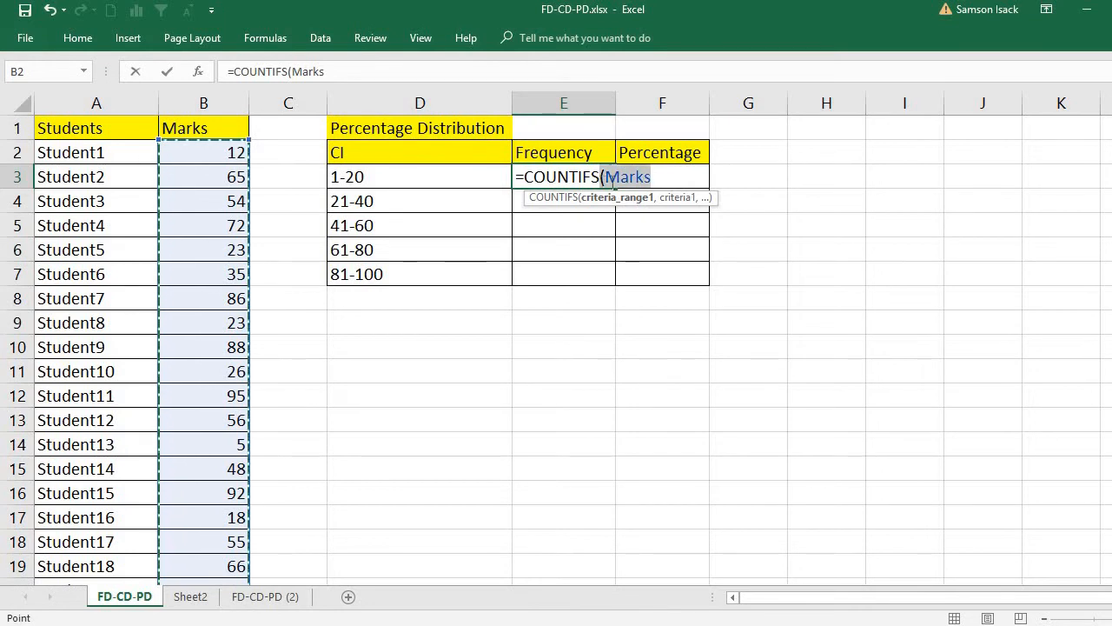
left_click(602, 176)
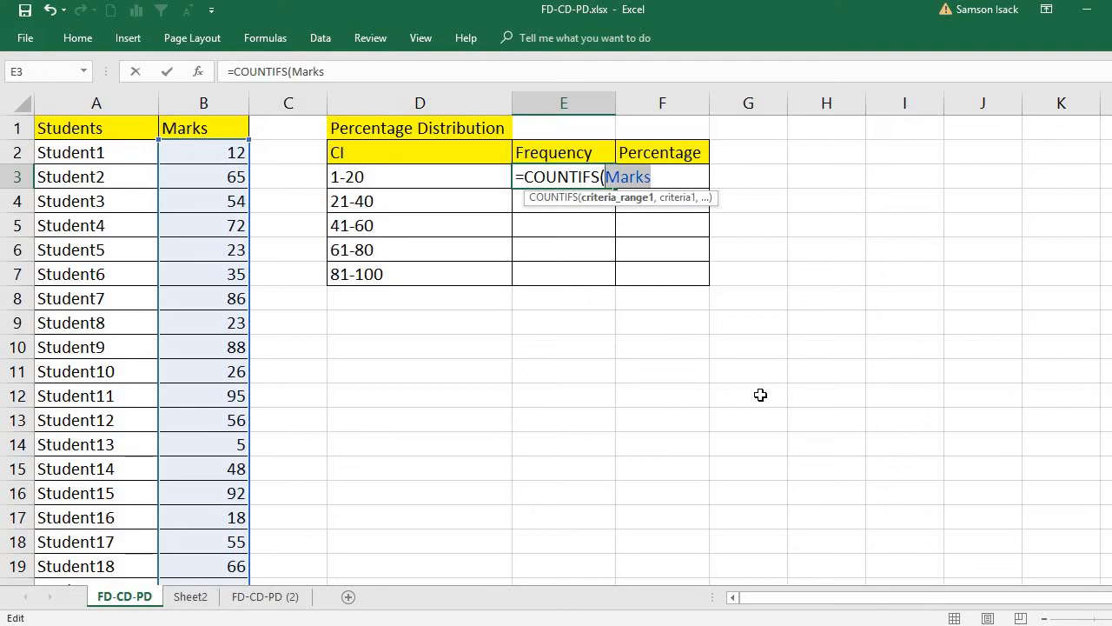
type("M")
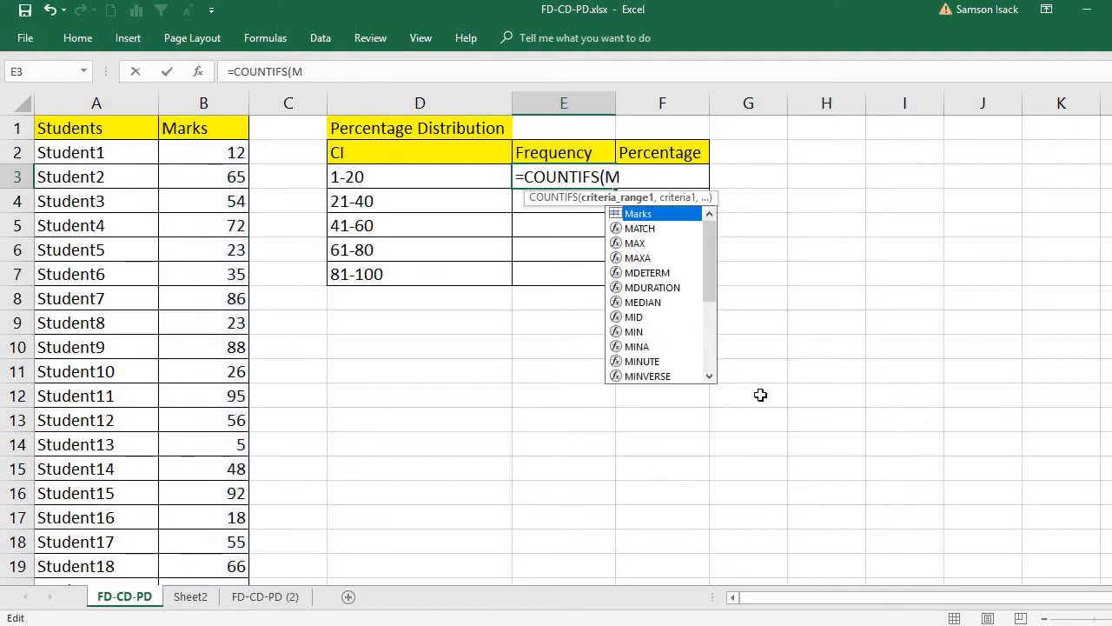
double_click(658, 213)
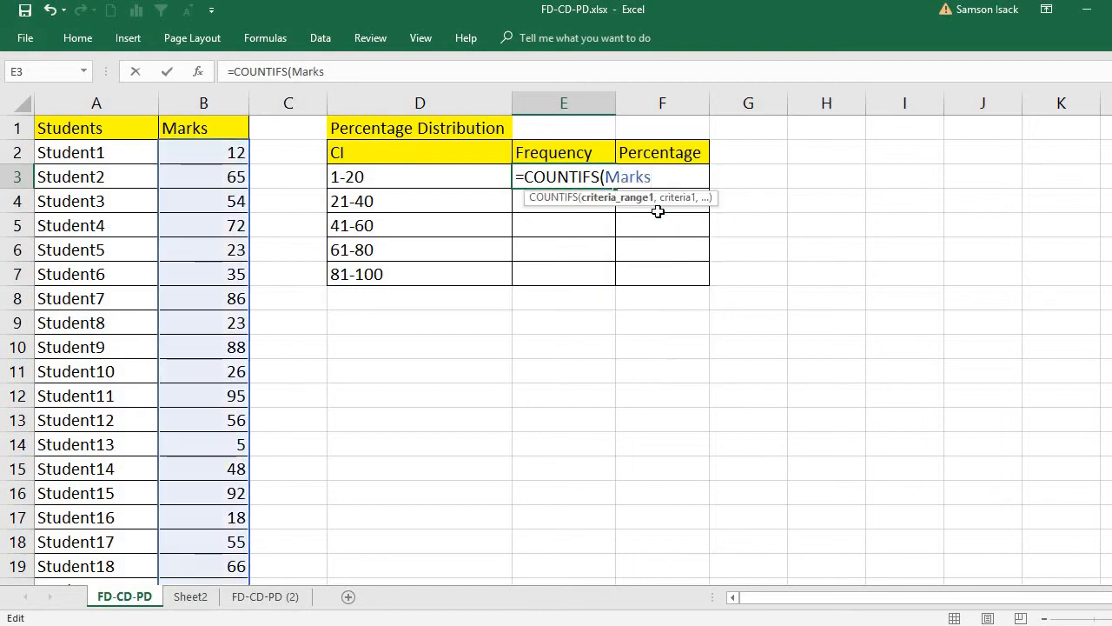
- Add ">=1" as the first criterion of the E3 formula
type(",")
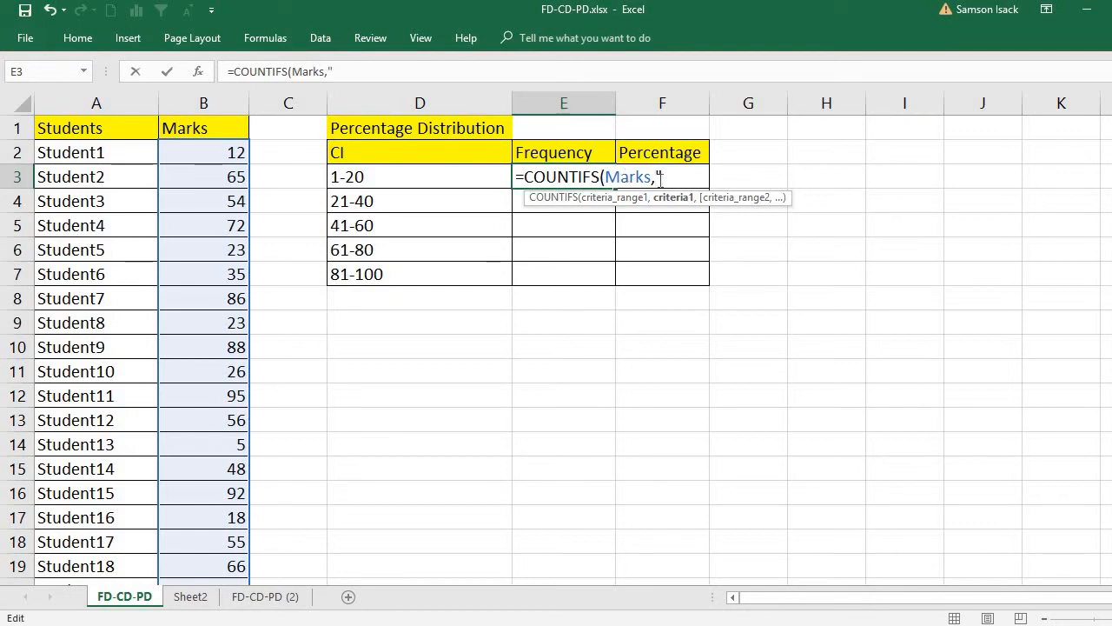
type("\"<")
type(">=1")
type("\"")
type(",")
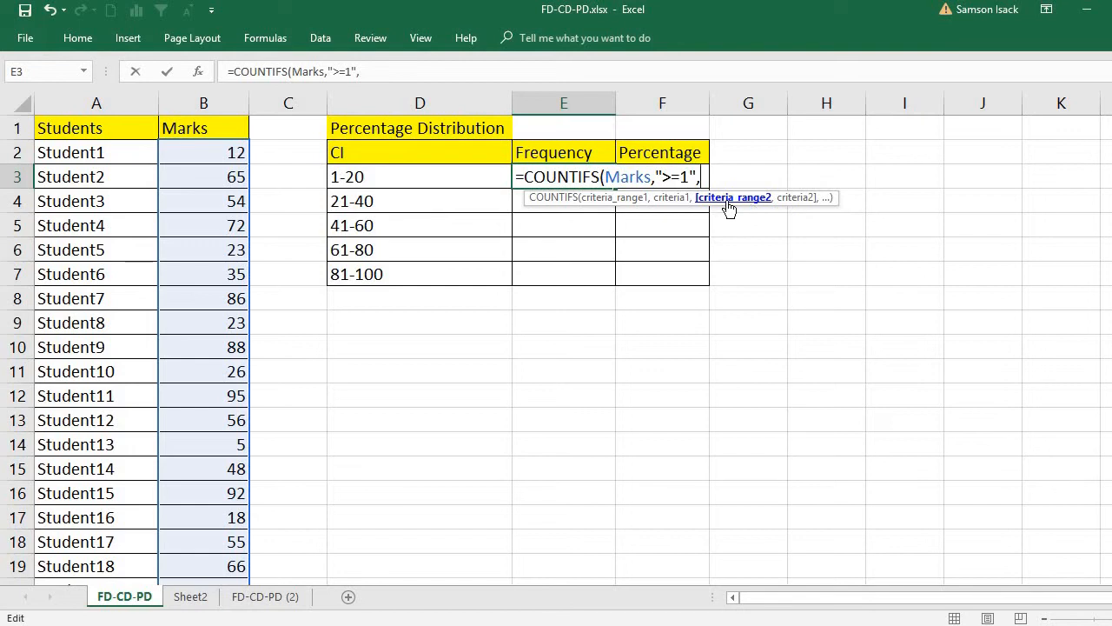
- Add Marks with the criterion "<=20" as the second condition and complete the COUNTIFS formula in E3
type("Marks,")
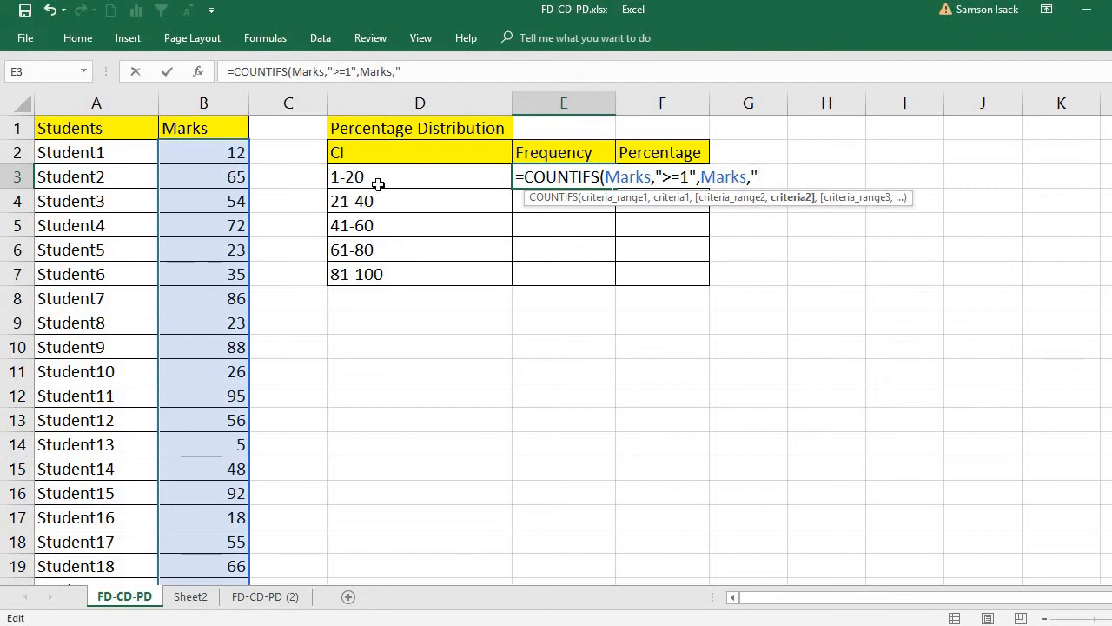
type("<=20\")")
key("BackSpace")
key("BackSpace")
type(")")
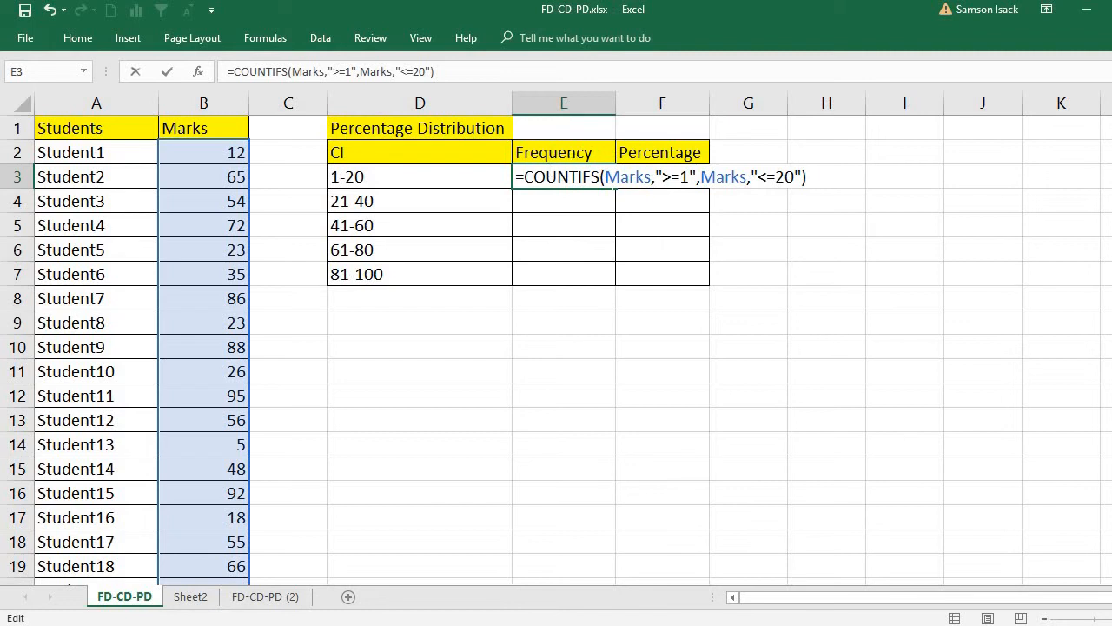
key("Return")
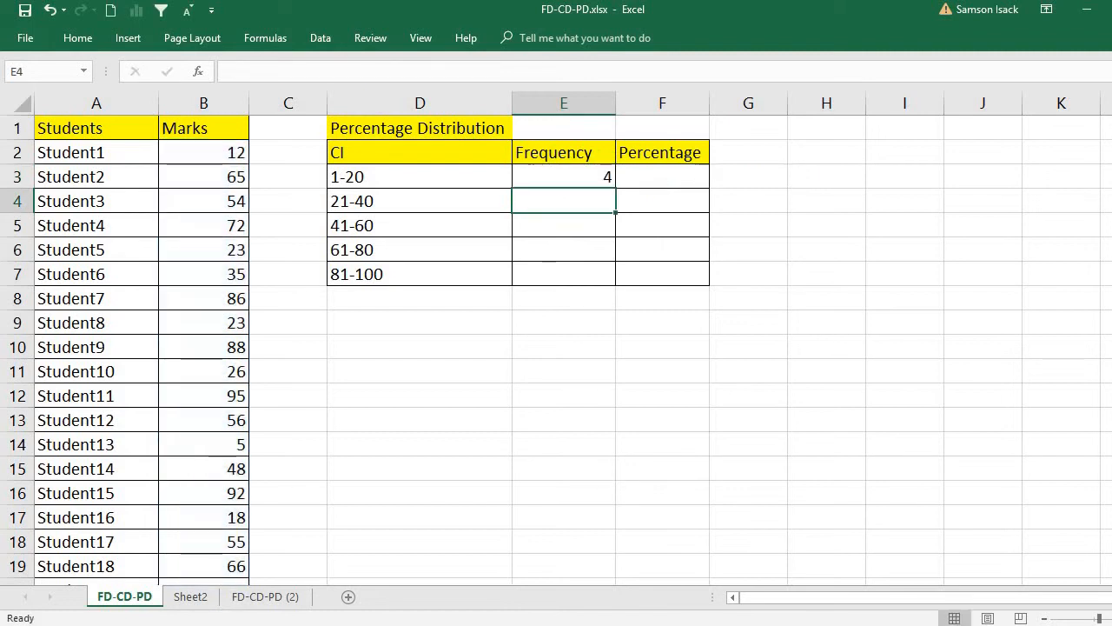
- Copy the COUNTIFS formula from E3 down to E4
left_click(594, 177)
left_click_drag(617, 209, 581, 203)
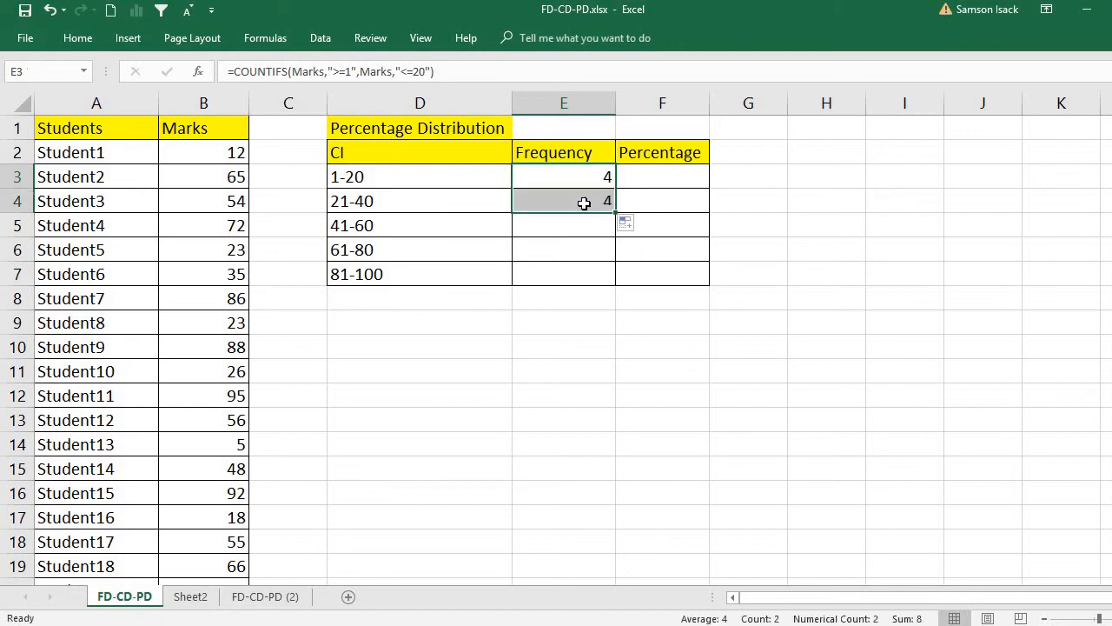
left_click(582, 203)
- Change the criteria of the formula in E4 to ">=21" and "<=40" for the 21-40 interval
double_click(581, 203)
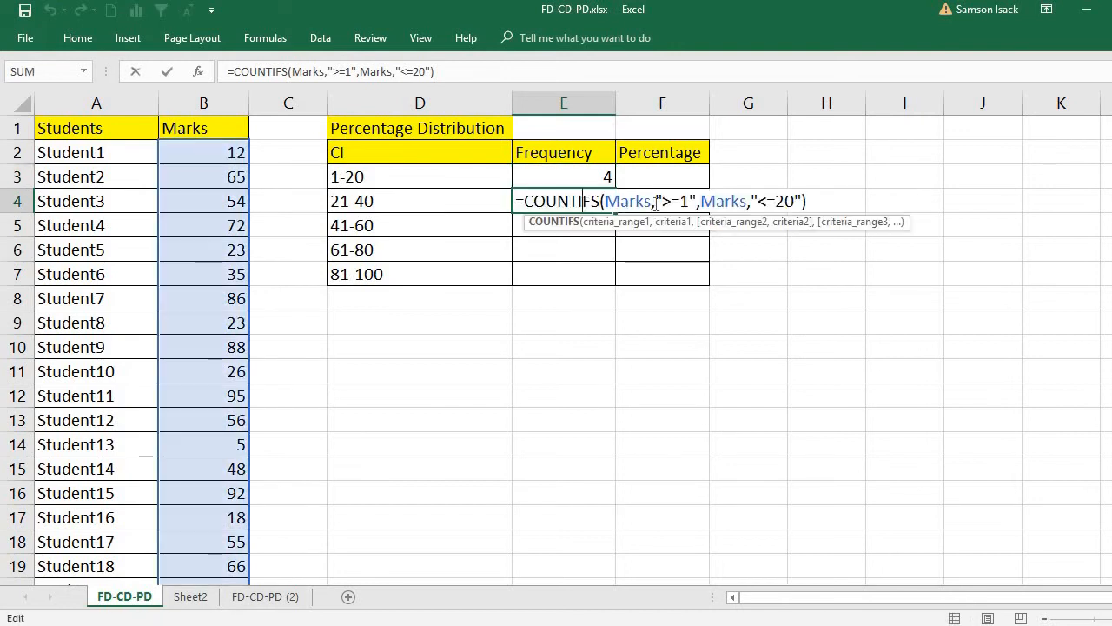
left_click_drag(653, 202, 606, 202)
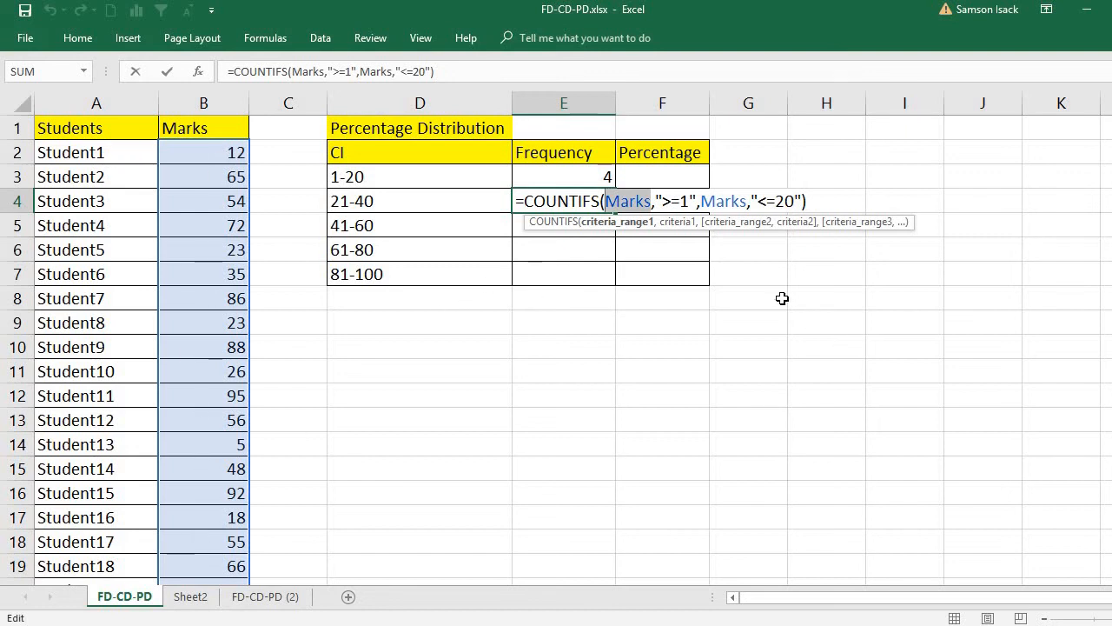
left_click(683, 200)
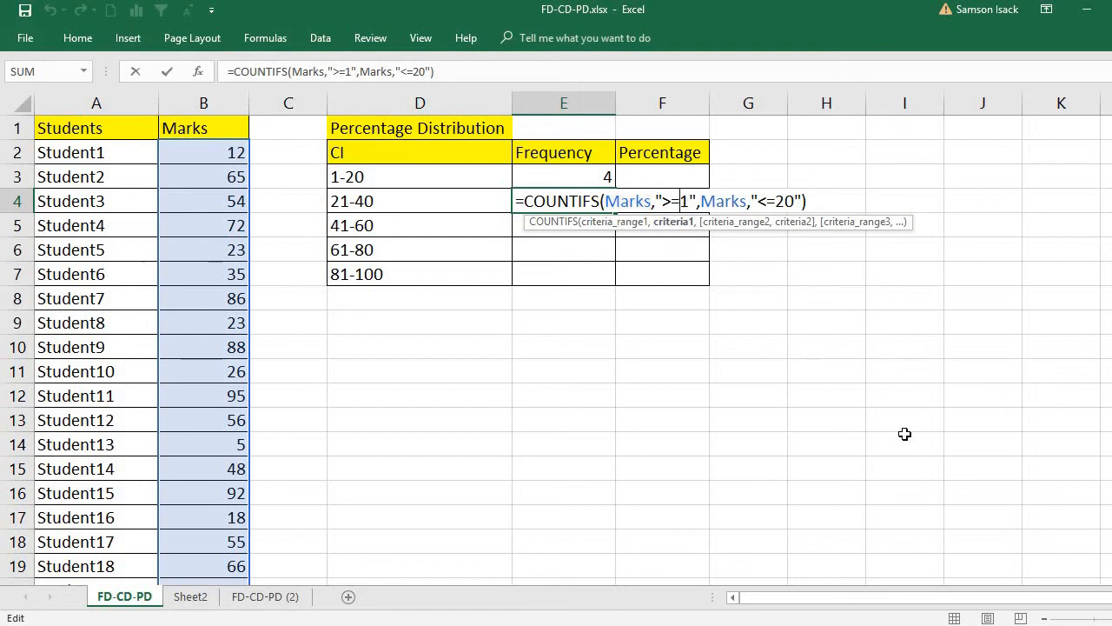
type("2")
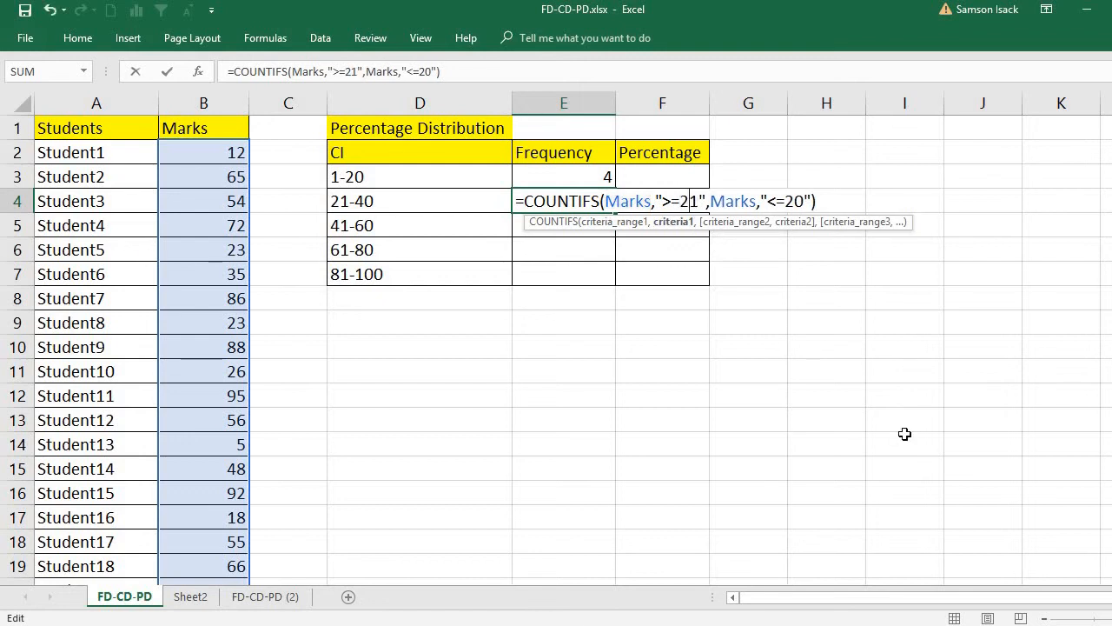
left_click(793, 201)
key("BackSpace")
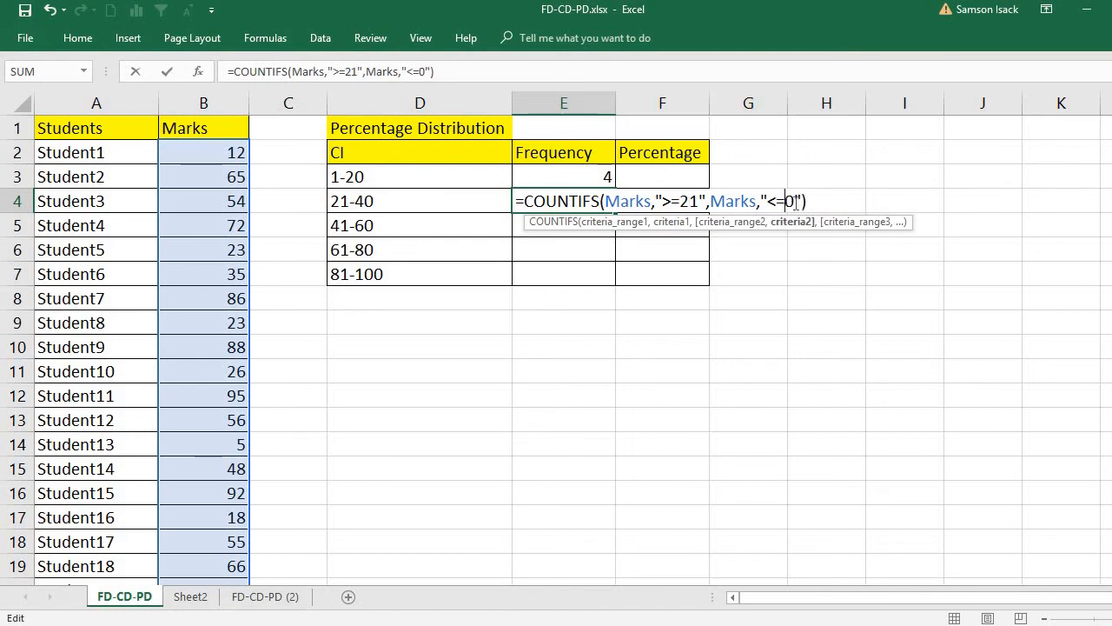
type("4")
key("Return")
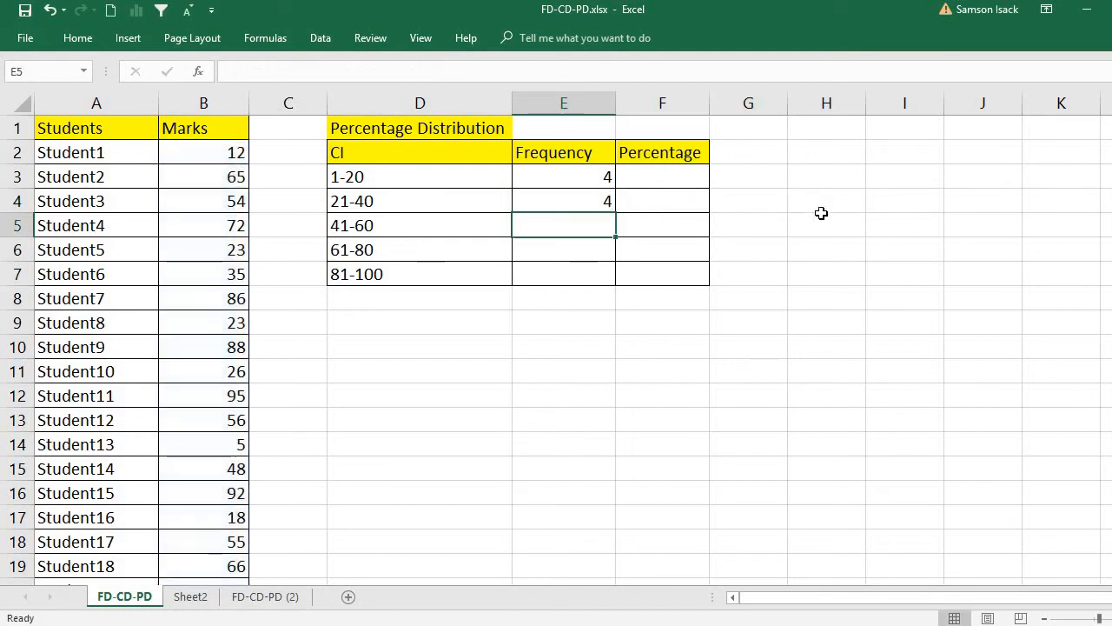
- Copy the COUNTIFS formula from E4 to E5 and change its criteria to ">=41" and "<=60" for the 41-60 interval
left_click(614, 207)
left_click_drag(613, 214, 587, 224)
left_click(588, 224)
double_click(587, 224)
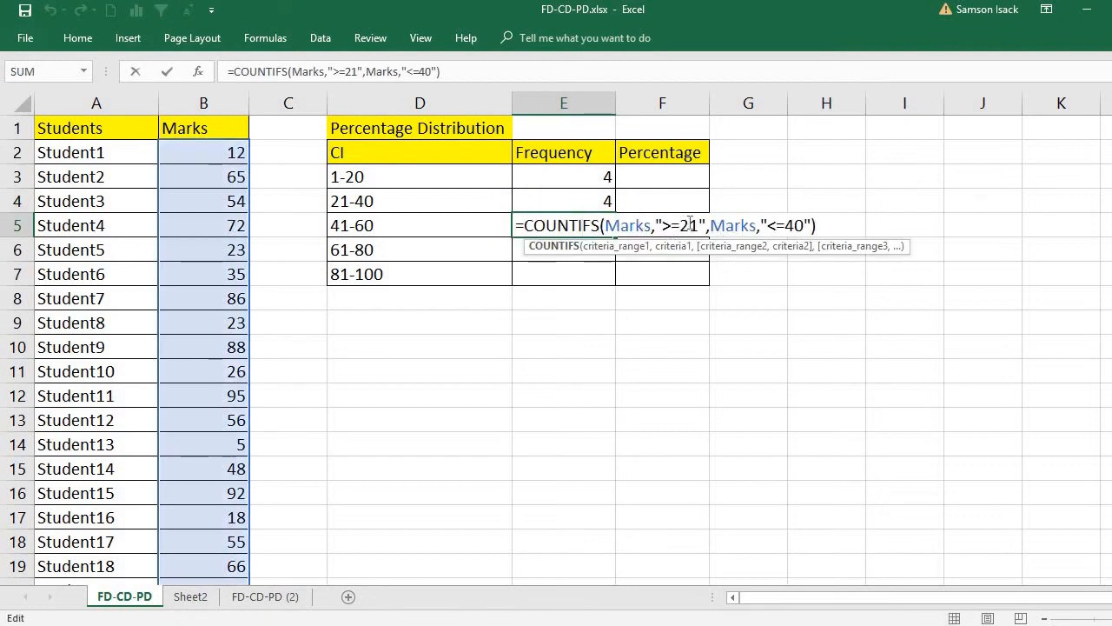
left_click_drag(689, 225, 681, 225)
type("4")
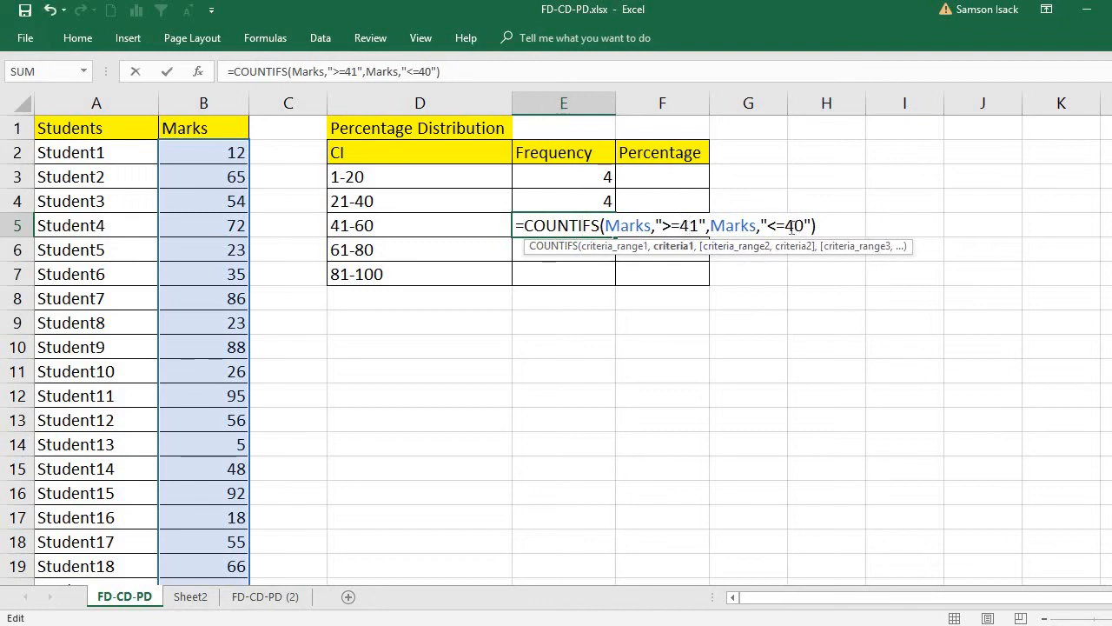
left_click_drag(793, 226, 785, 226)
type("6")
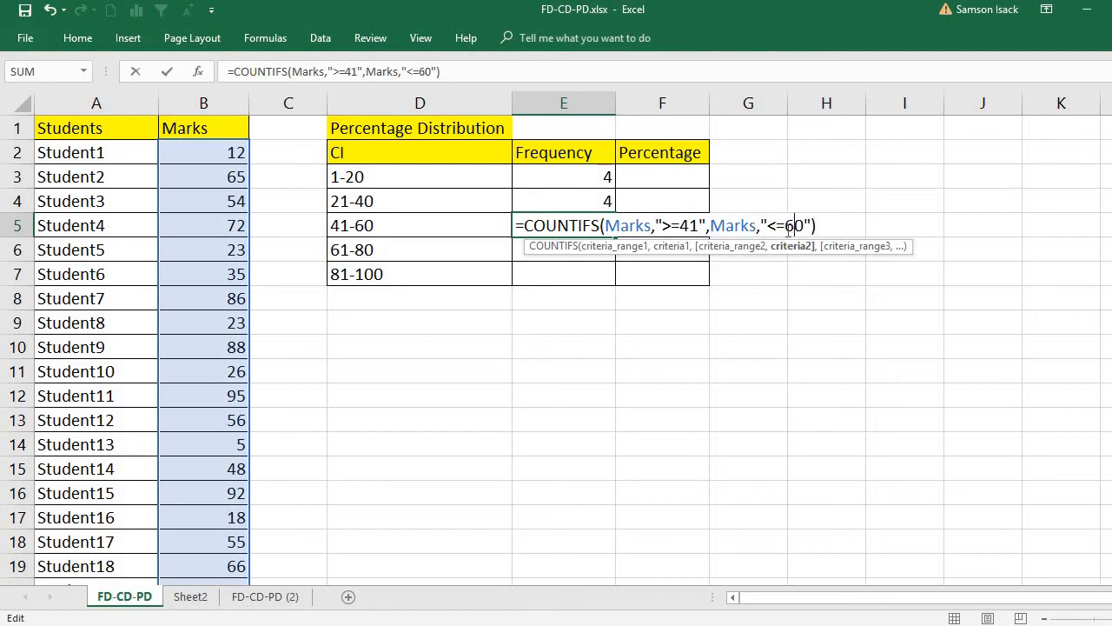
key("Return")
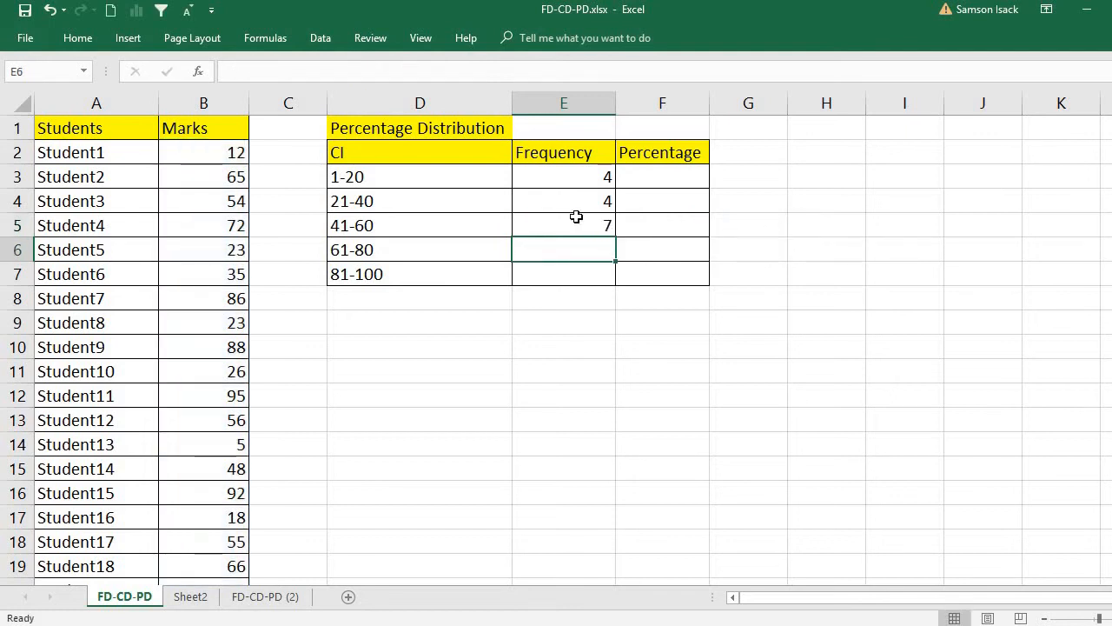
- Copy the COUNTIFS formula from E5 to E6 and change its criteria to ">=61" and "<=80" for the 61-80 interval
left_click(597, 233)
left_click_drag(615, 238, 600, 254)
double_click(596, 252)
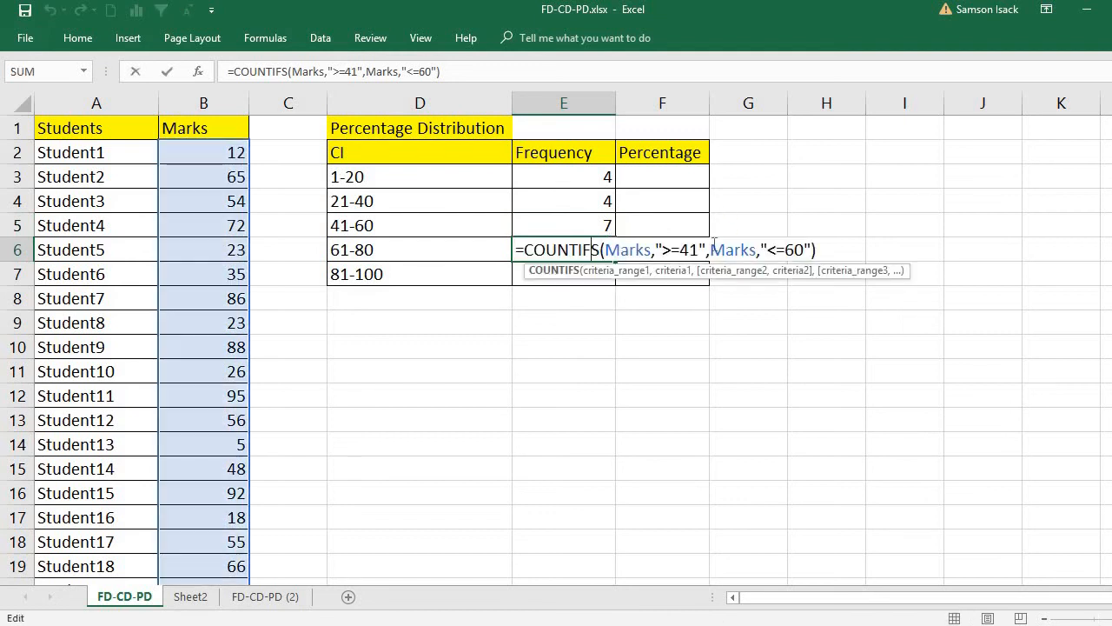
left_click_drag(689, 250, 680, 252)
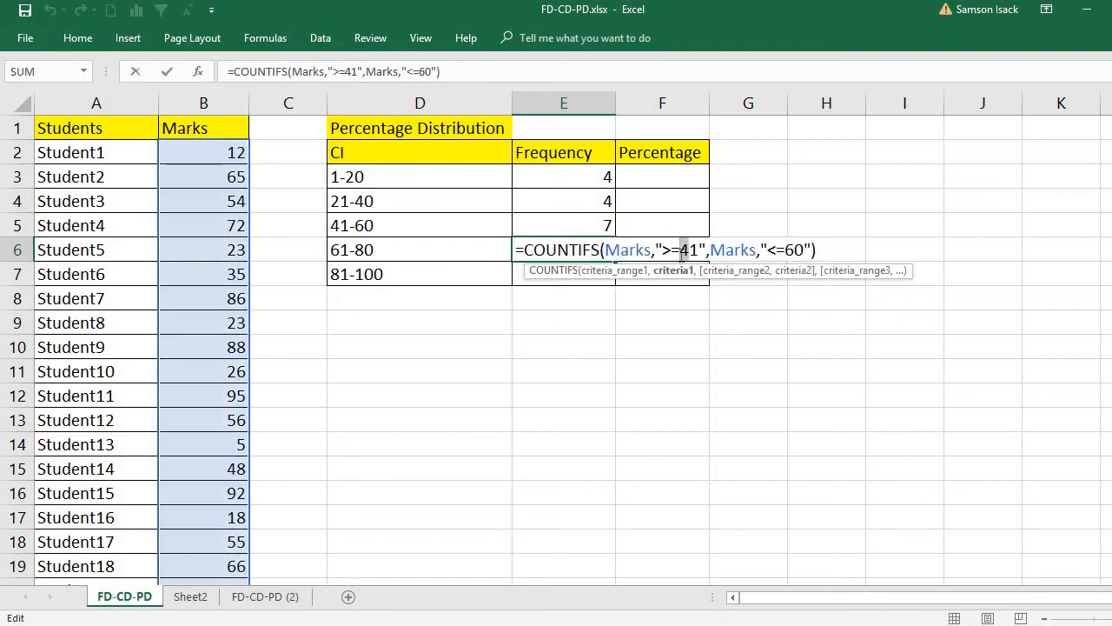
type("6")
left_click_drag(784, 250, 790, 252)
type("8")
key("Return")
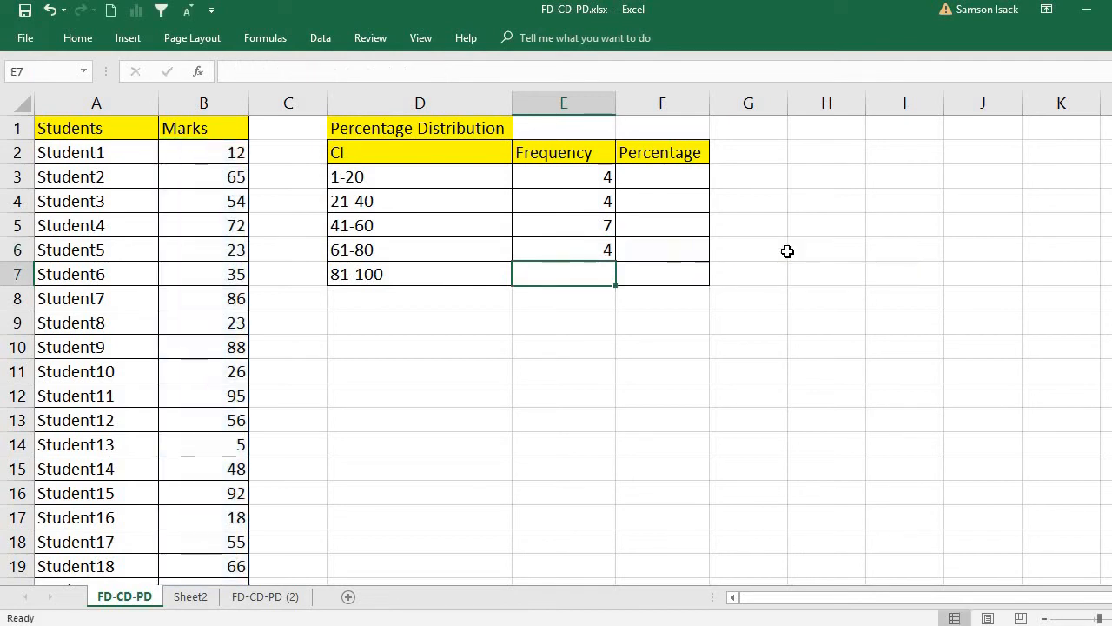
- Copy the COUNTIFS formula from E6 to E7 and change its criteria to ">=81" and "<=100" for the 81-100 interval
left_click(610, 249)
left_click_drag(616, 261, 611, 283)
double_click(600, 275)
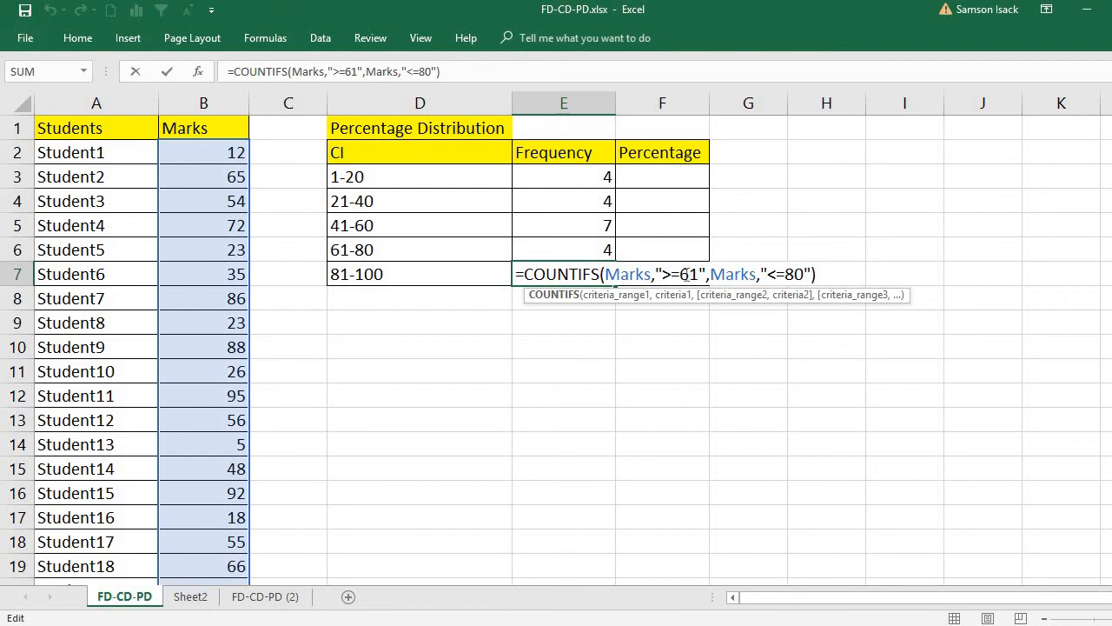
left_click_drag(679, 275, 688, 274)
type("8")
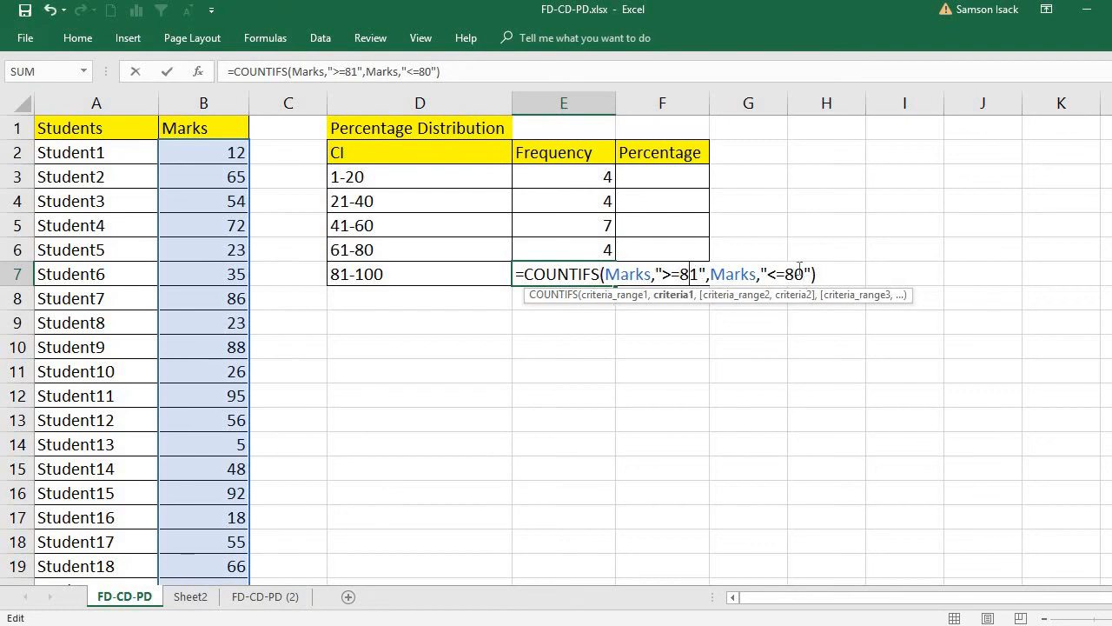
left_click_drag(794, 274, 785, 274)
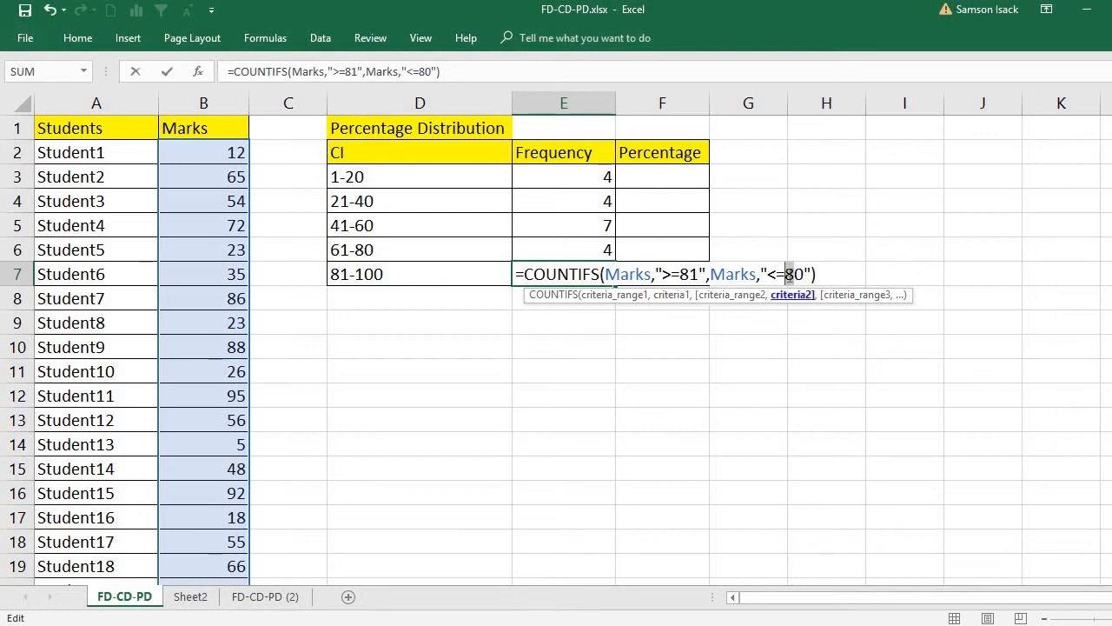
type("10")
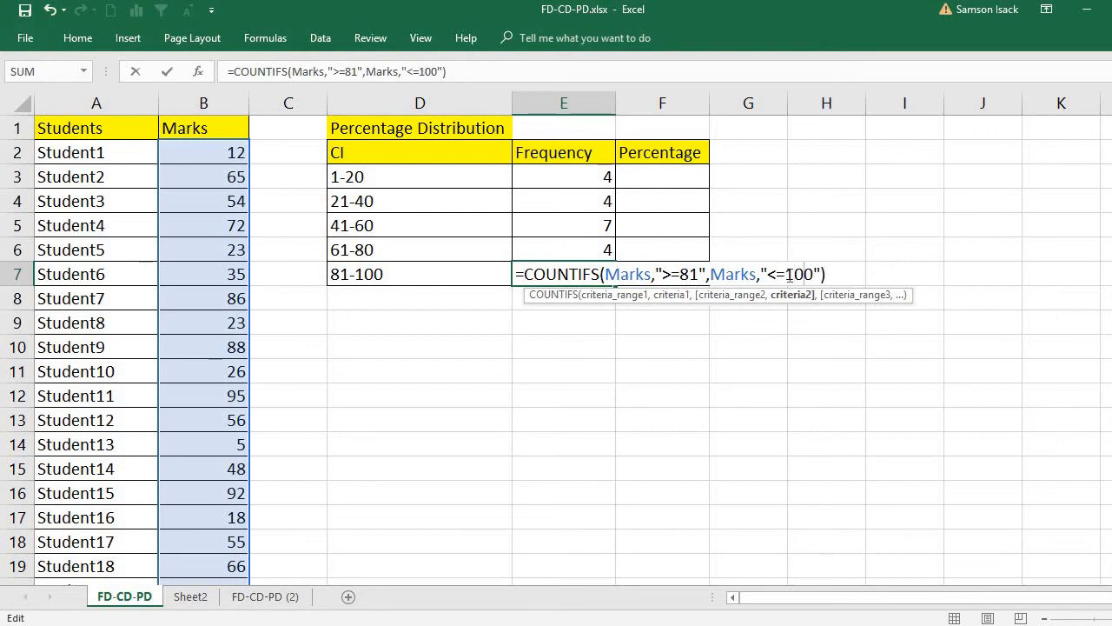
key("Return")
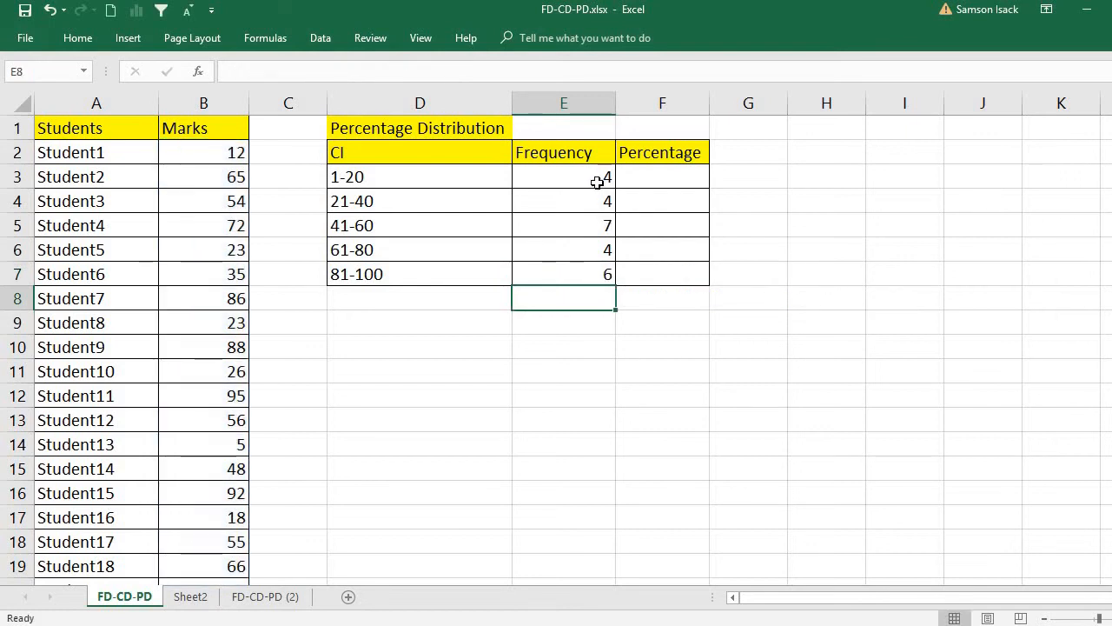
- Total the frequencies in E8 with the formula =SUM(E3:E7)
left_click_drag(600, 179, 603, 273)
left_click(584, 303)
type("=s")
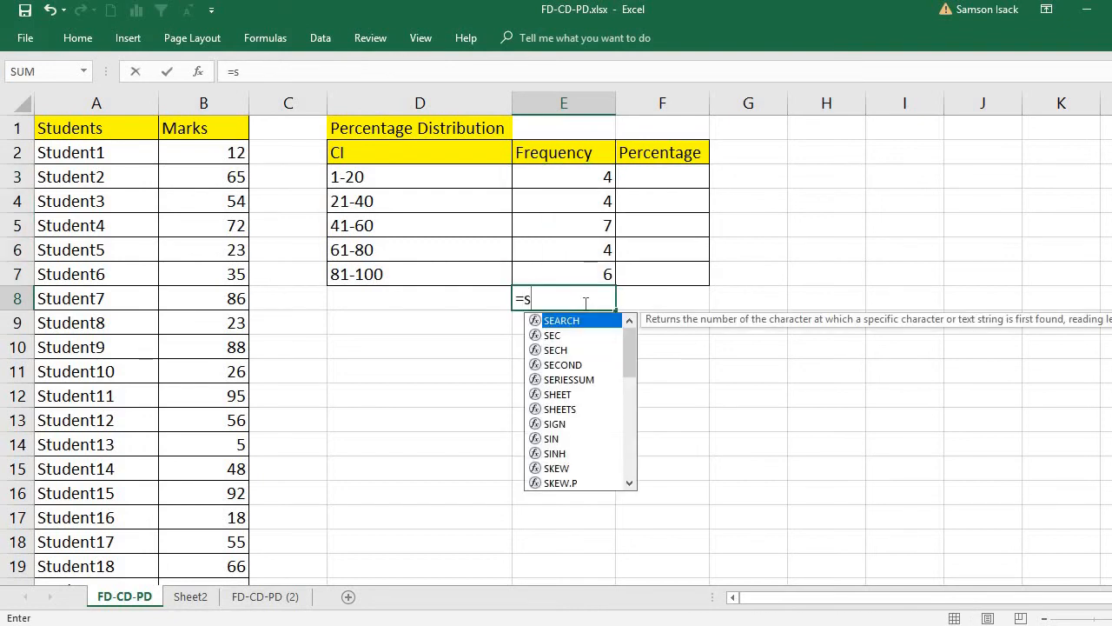
type("um(")
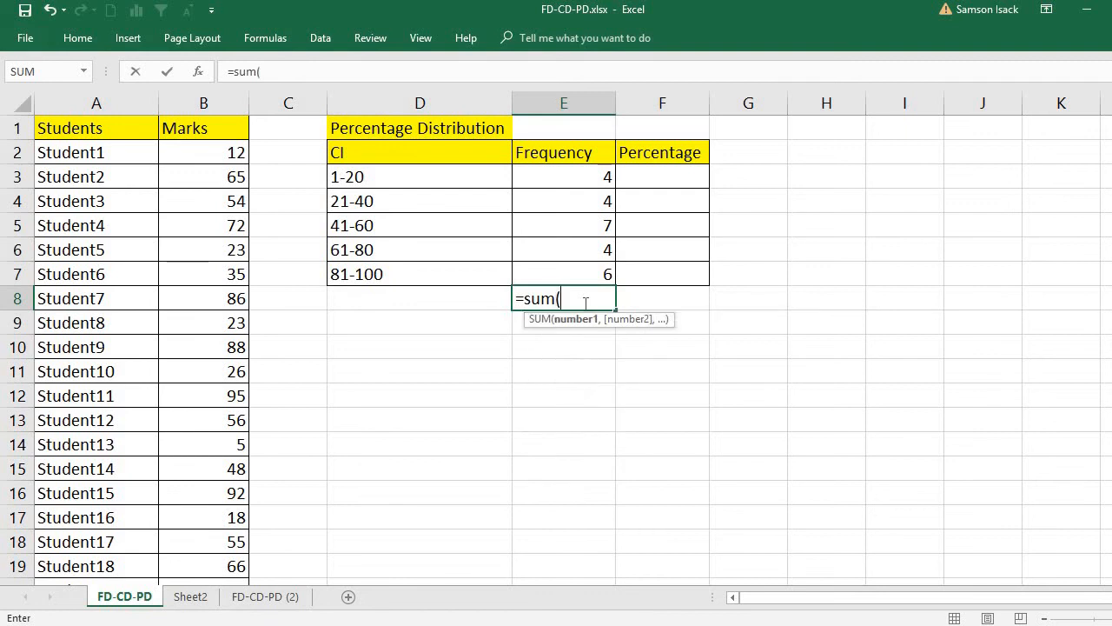
left_click_drag(594, 179, 593, 269)
type(")")
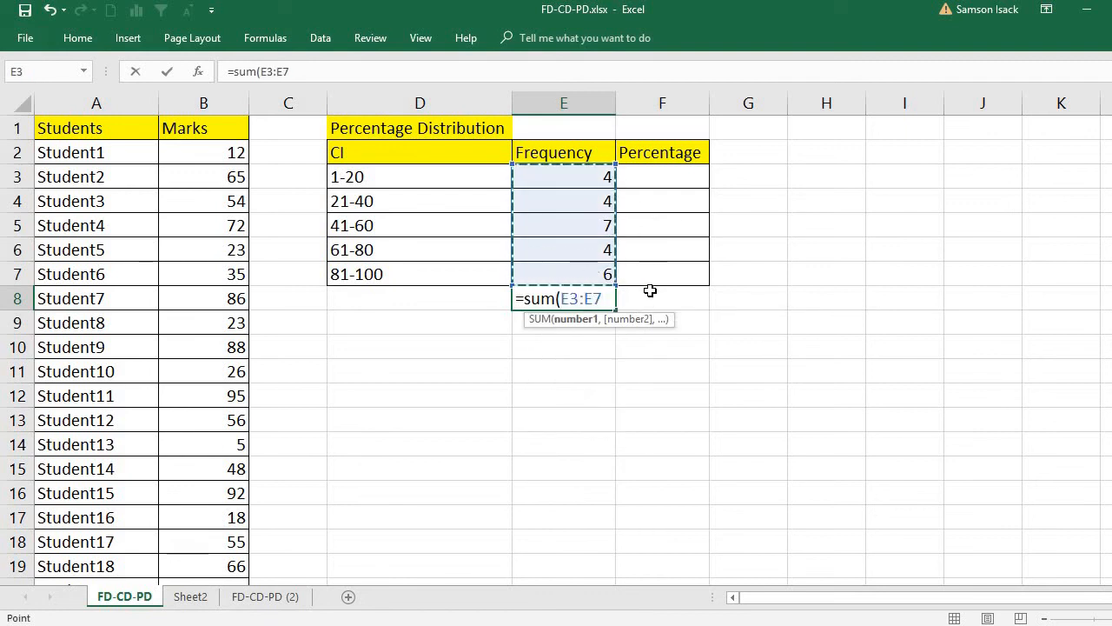
key("Return")
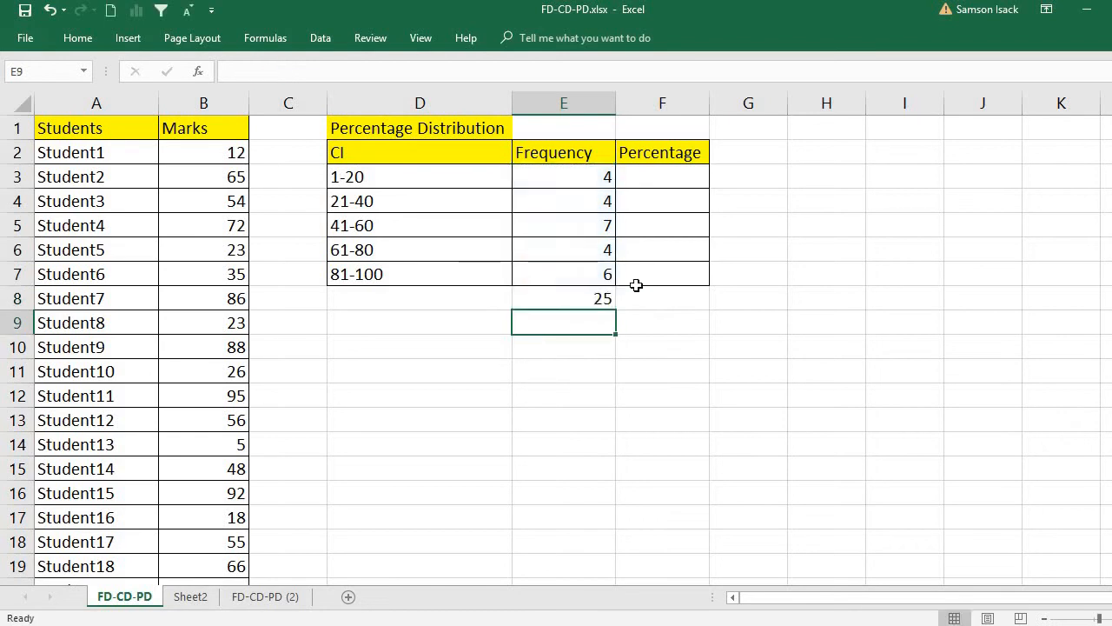
- Compare the frequency total with the length of the student list and highlight E8 with a yellow fill
left_click(579, 301)
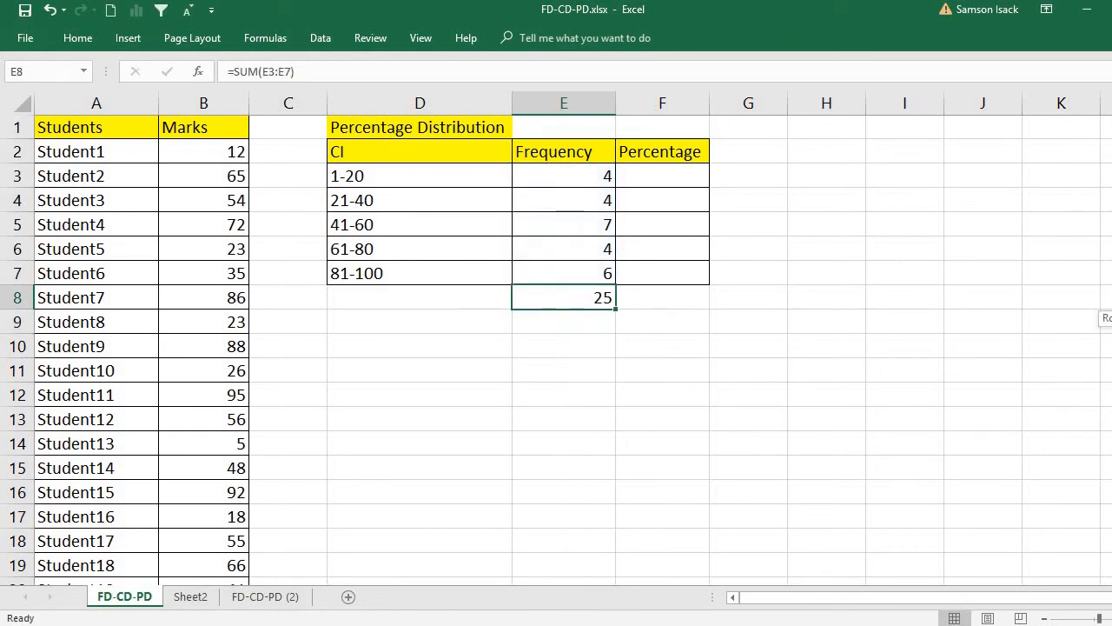
scroll(4, 578, "down", 2)
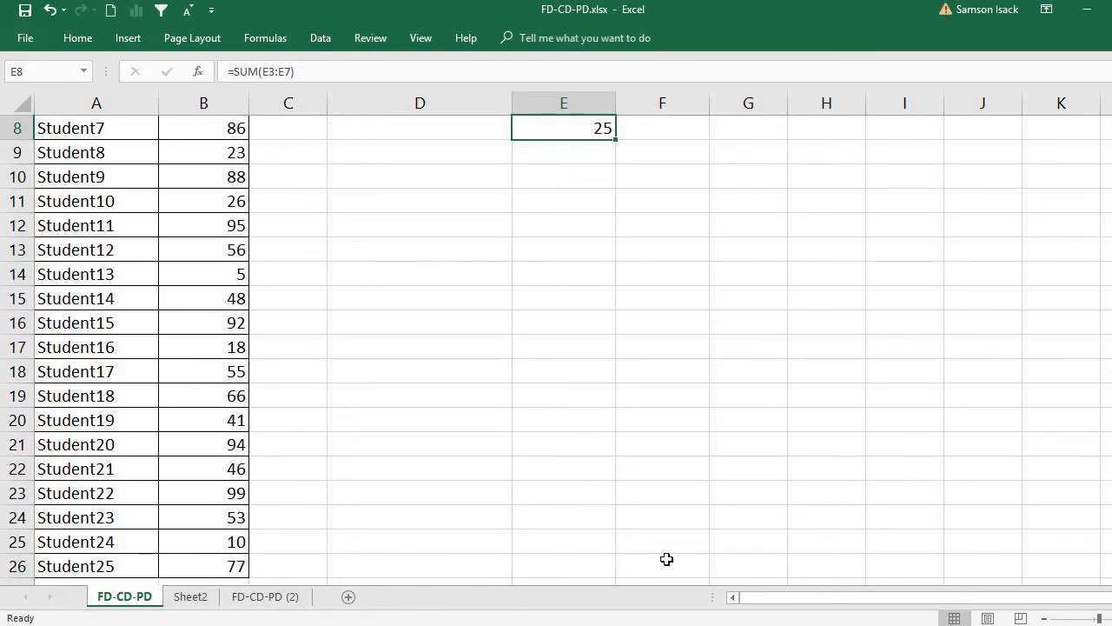
scroll(365, 174, "up", 3)
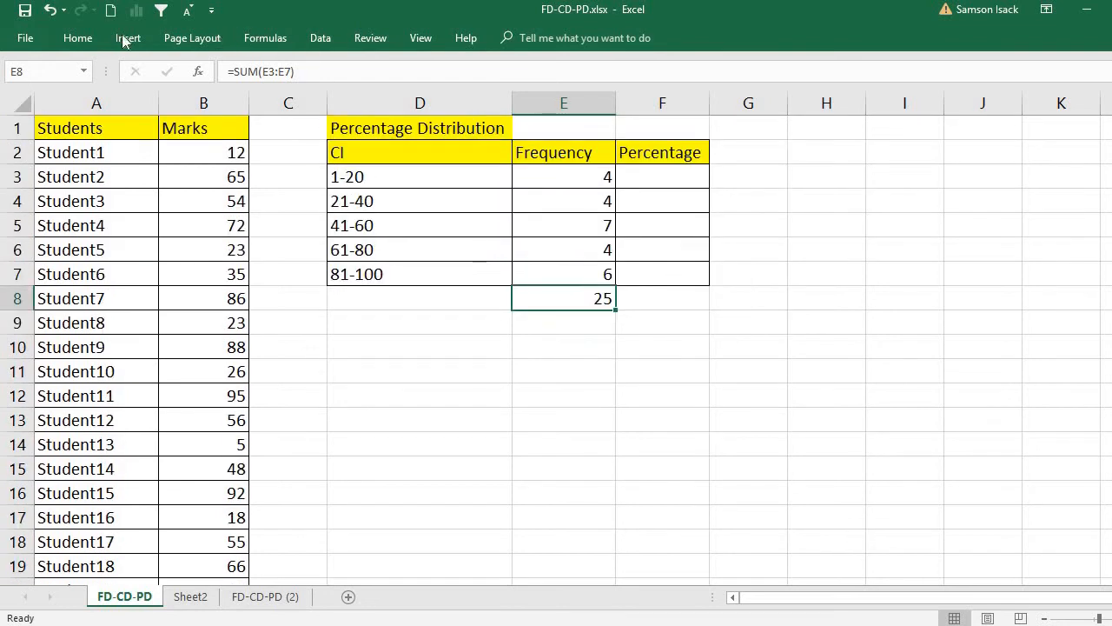
left_click(78, 39)
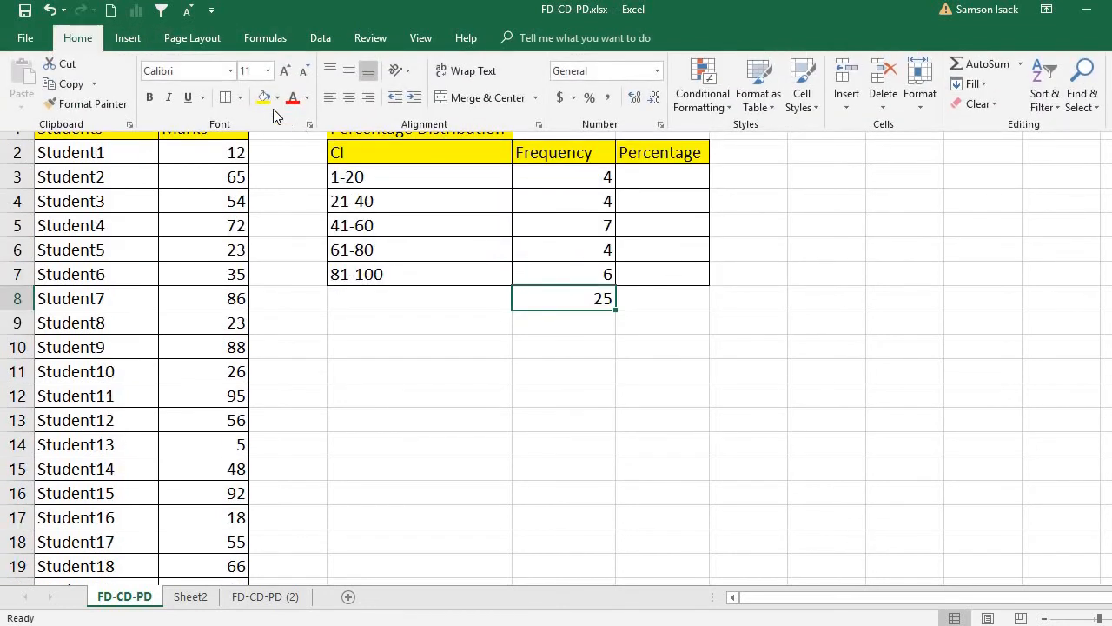
left_click(700, 247)
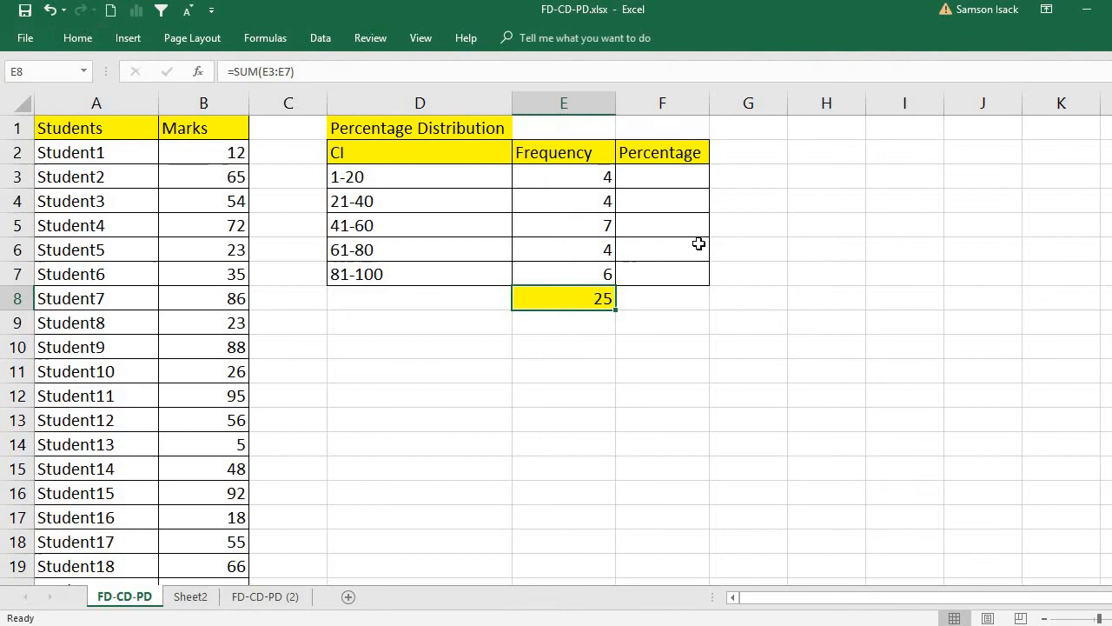
- Begin the percentage formula in F3 by dividing the frequency in E3 by the total in E8
left_click(659, 181)
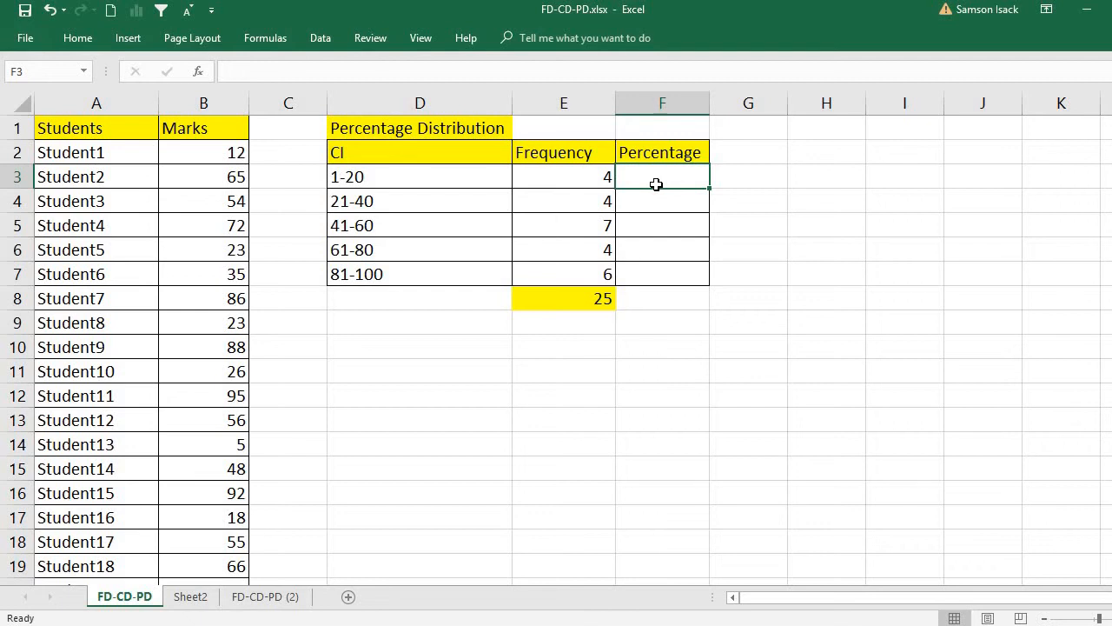
type("=")
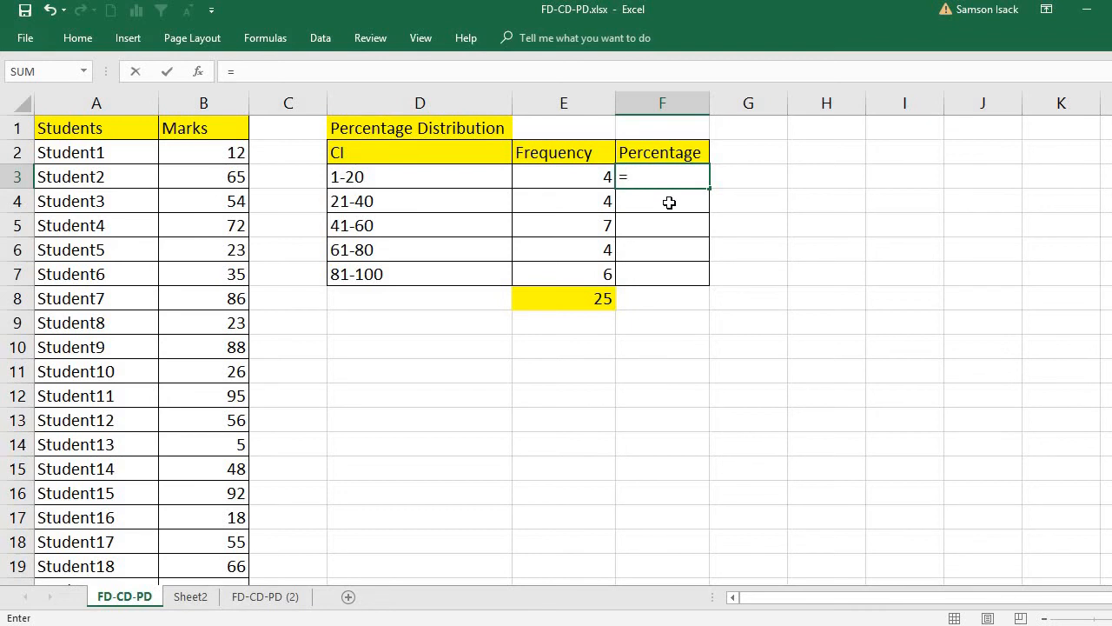
left_click(589, 179)
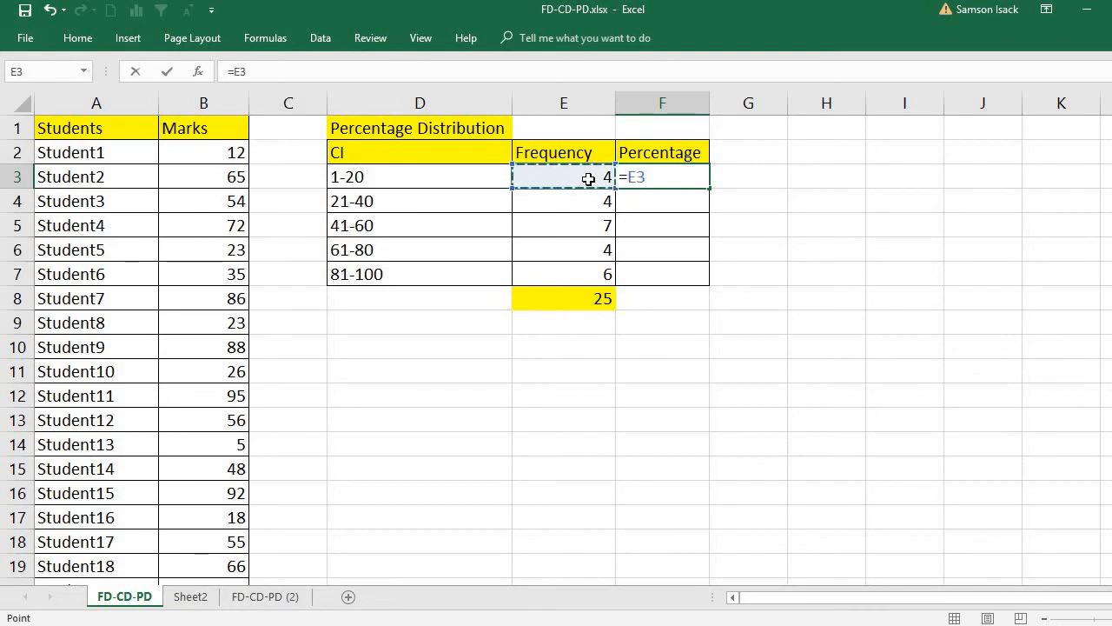
type("/")
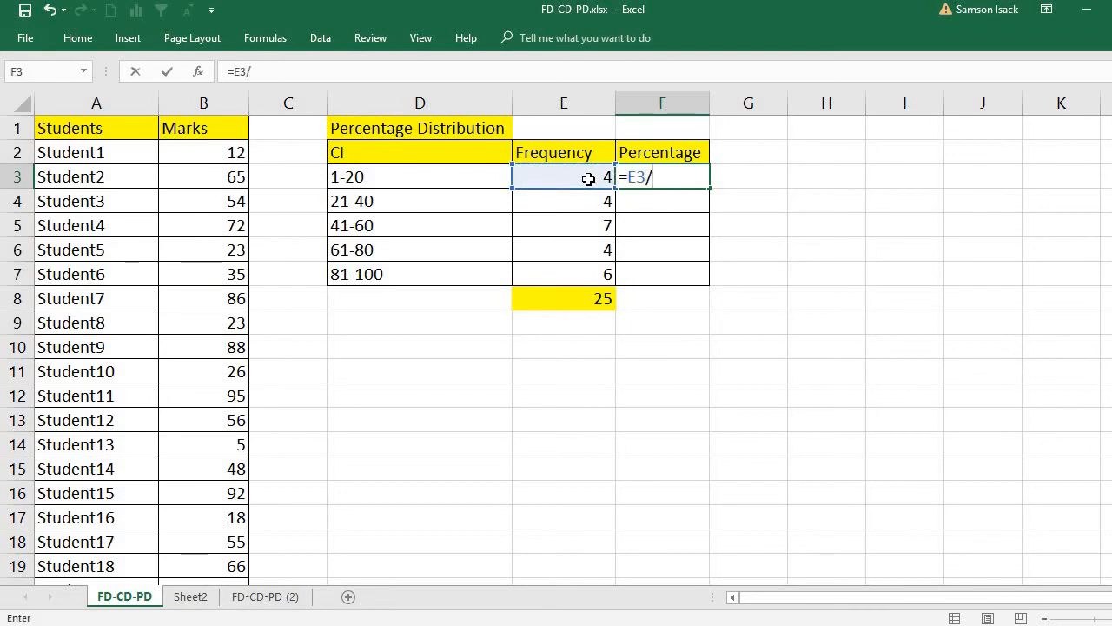
left_click(582, 296)
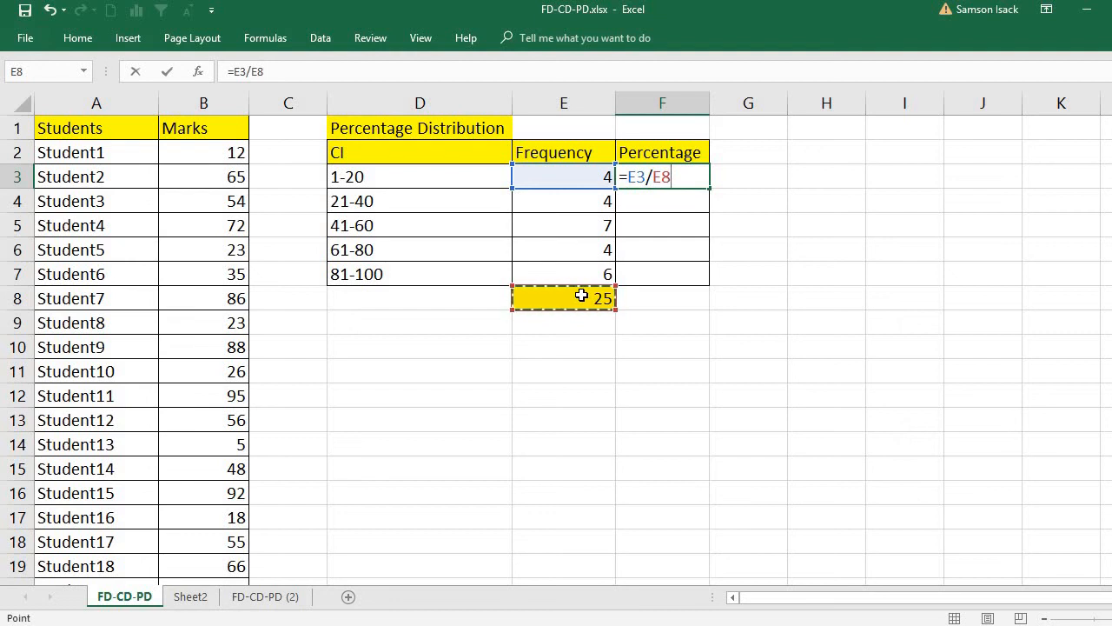
- Enclose the division in F3 in parentheses and multiply it by 100, completing the formula =(E3/E8)*100
left_click(656, 178)
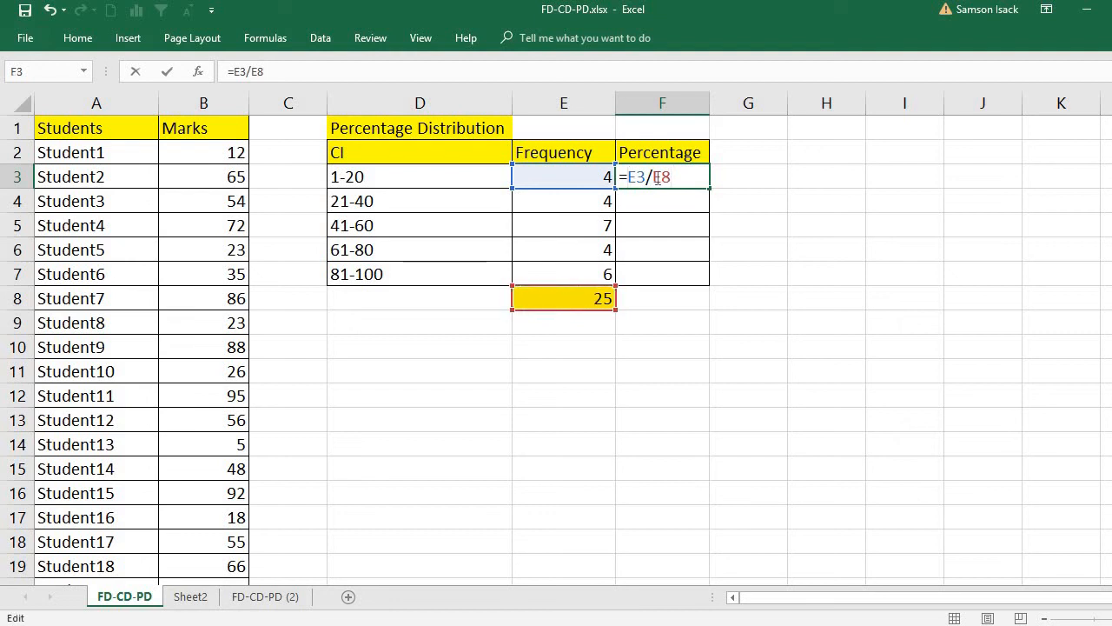
type("(")
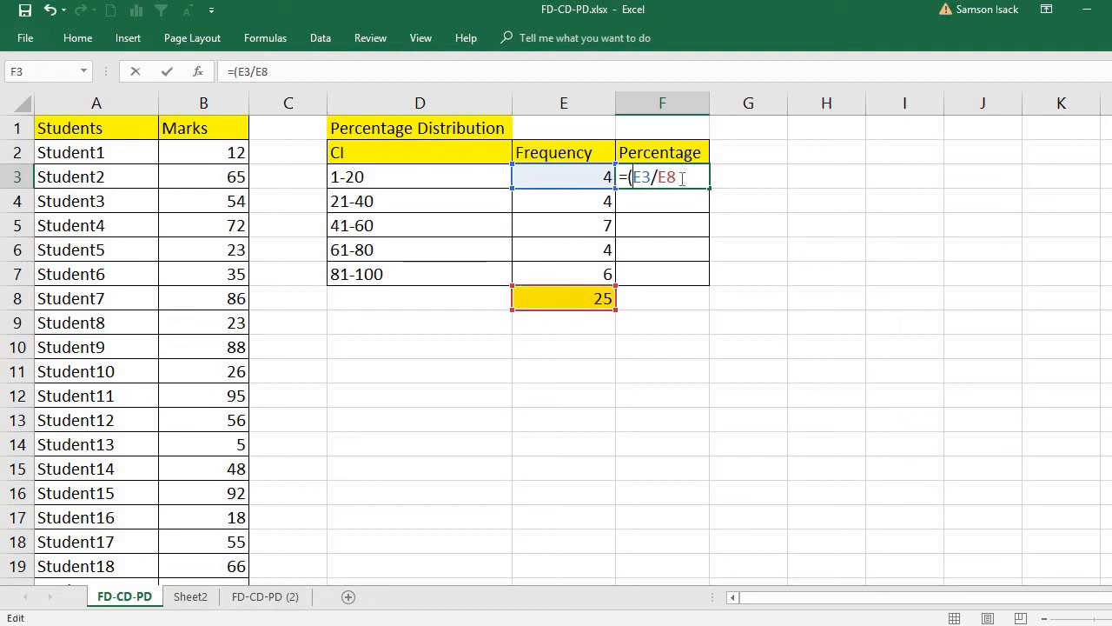
left_click(683, 177)
type(")*100")
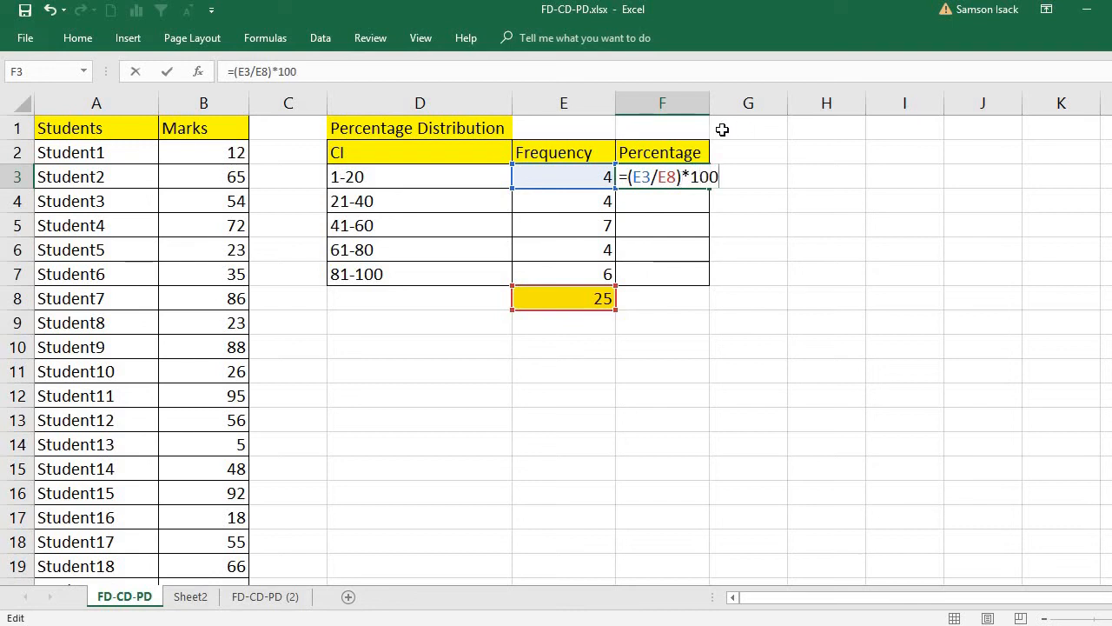
key("Return")
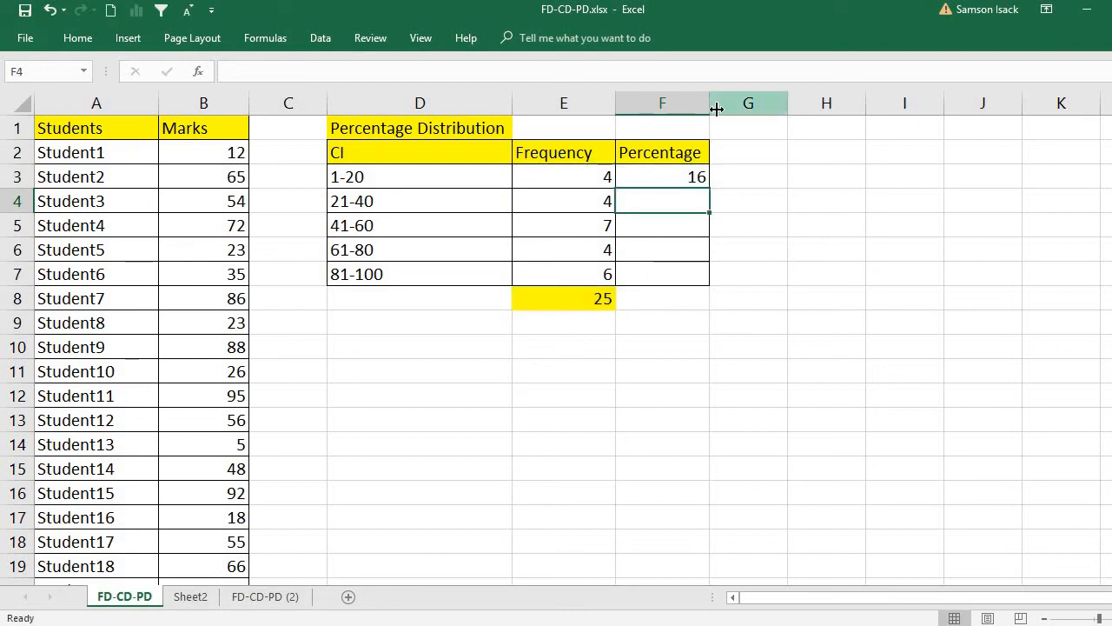
- Widen column F slightly and copy the percentage formula from F3 down to F4
left_click_drag(714, 107, 725, 107)
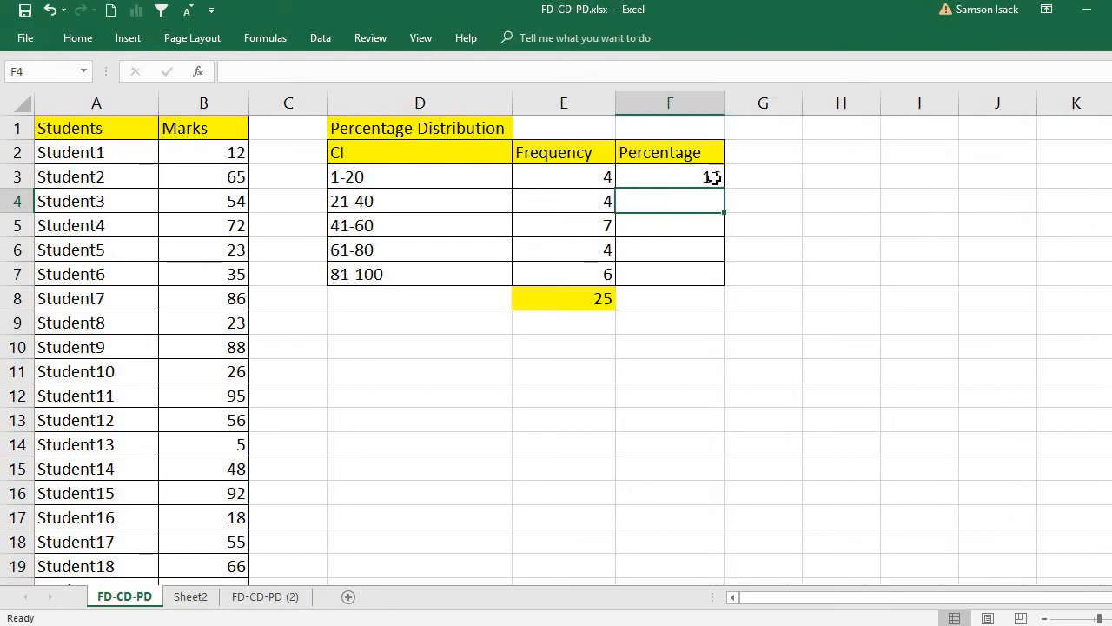
left_click(717, 182)
left_click_drag(724, 191, 687, 208)
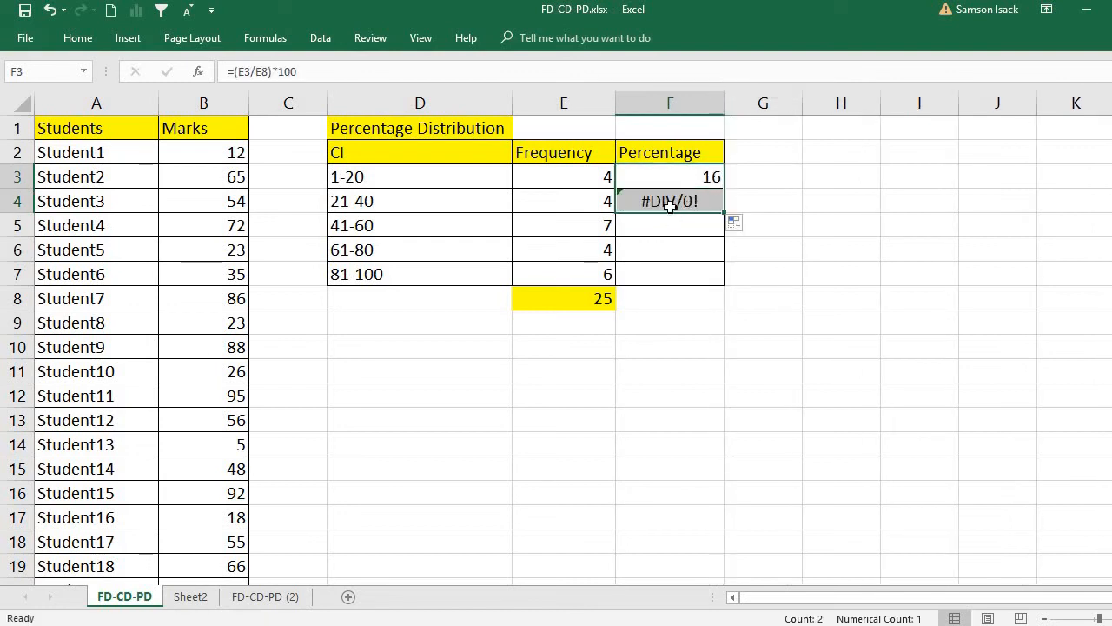
- Inspect the cell references in the copied formula in F4 and return to the original formula in F3
left_click(671, 206)
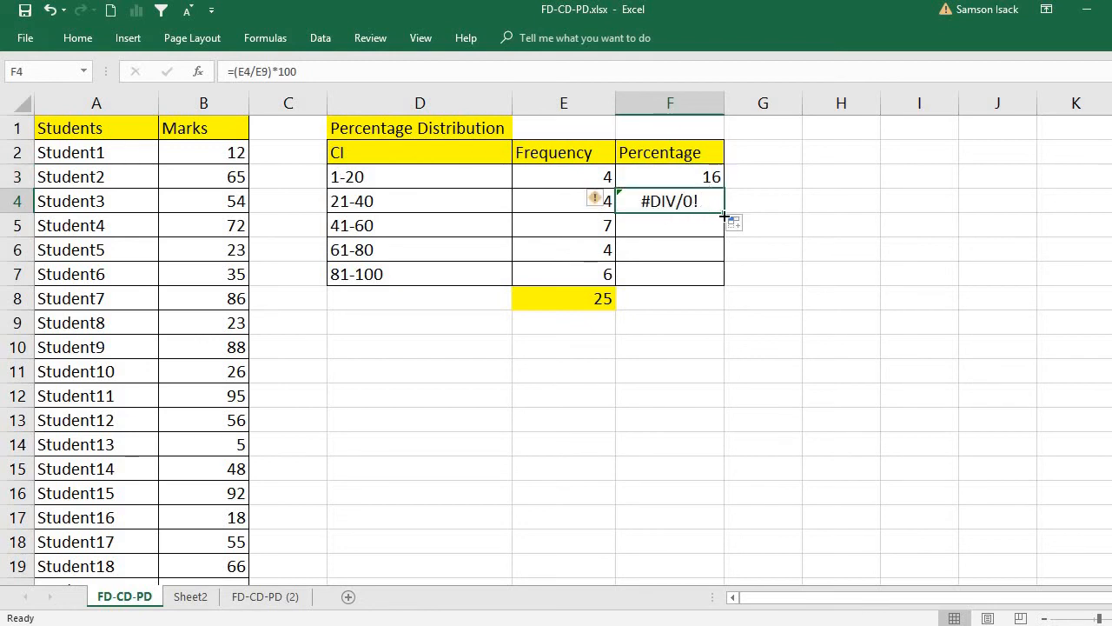
double_click(686, 202)
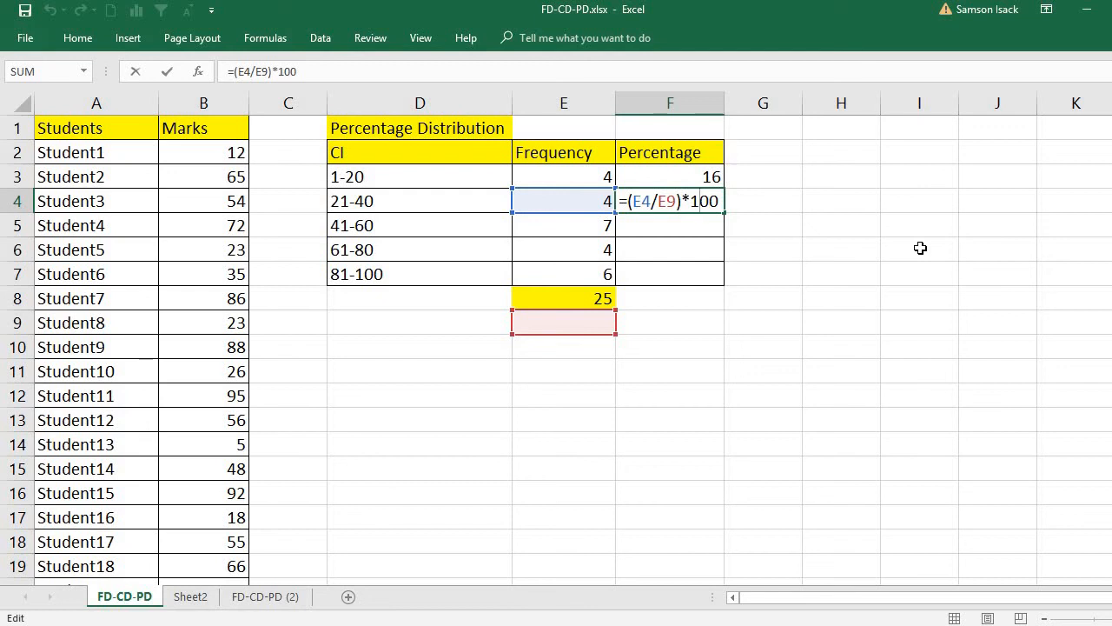
key("Return")
left_click(720, 182)
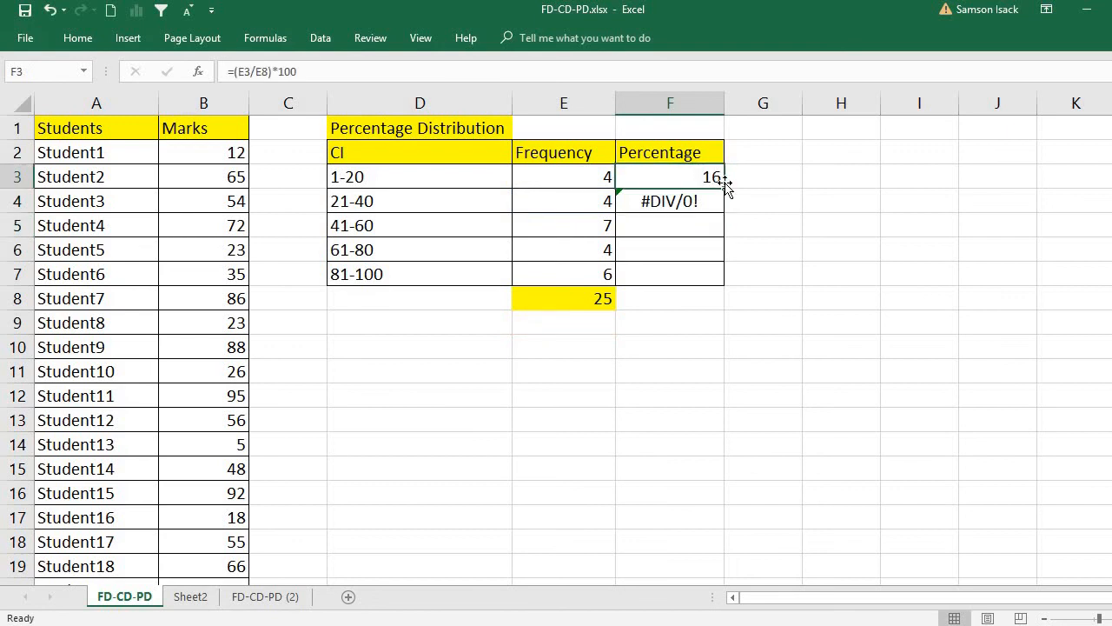
- Make the total's reference absolute in the F3 percentage formula so it reads =(E3/$E$8)*100
double_click(678, 177)
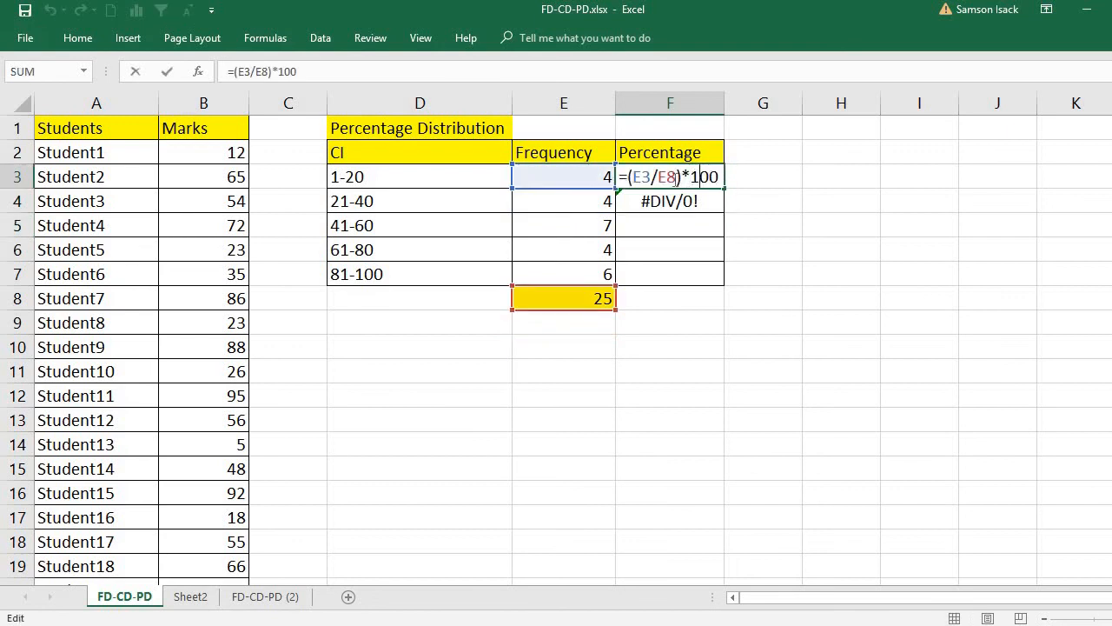
left_click_drag(650, 176, 636, 179)
double_click(673, 176)
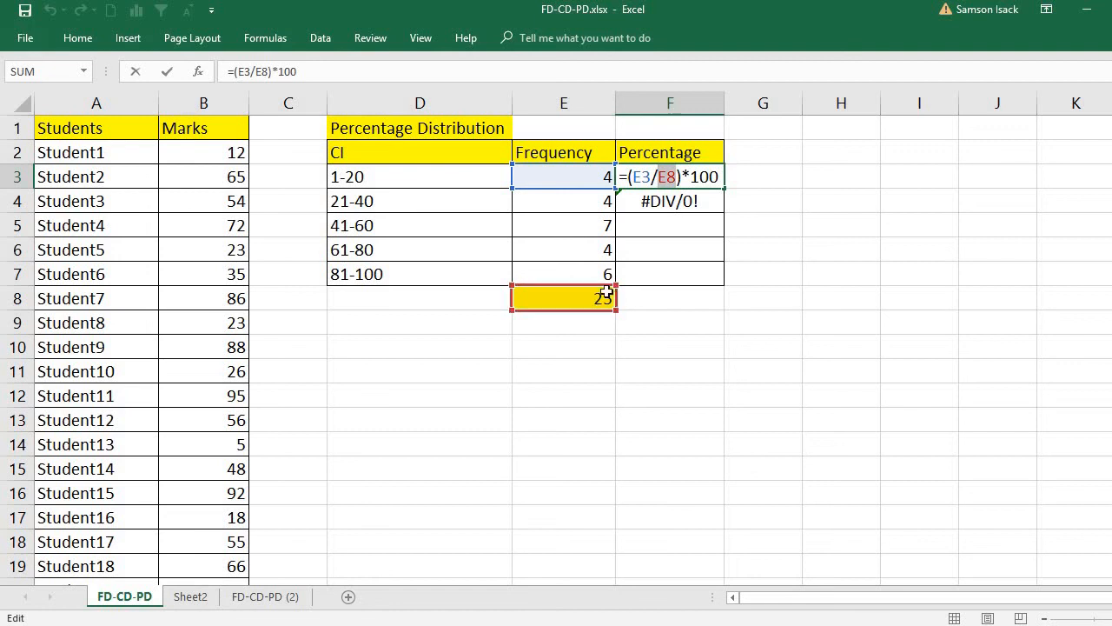
left_click(659, 177)
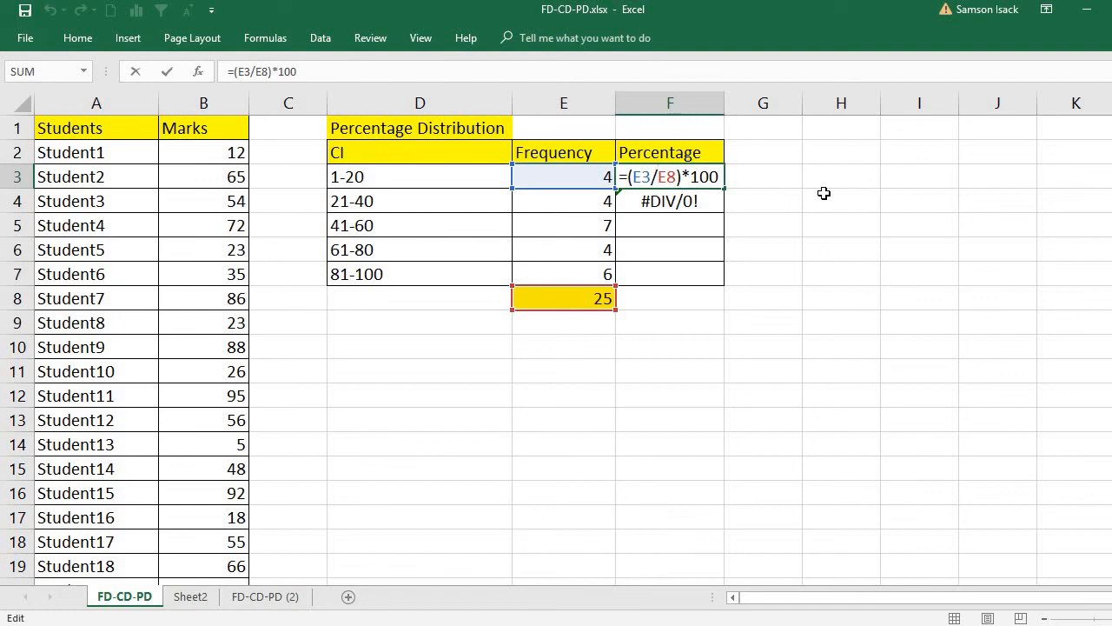
type("$")
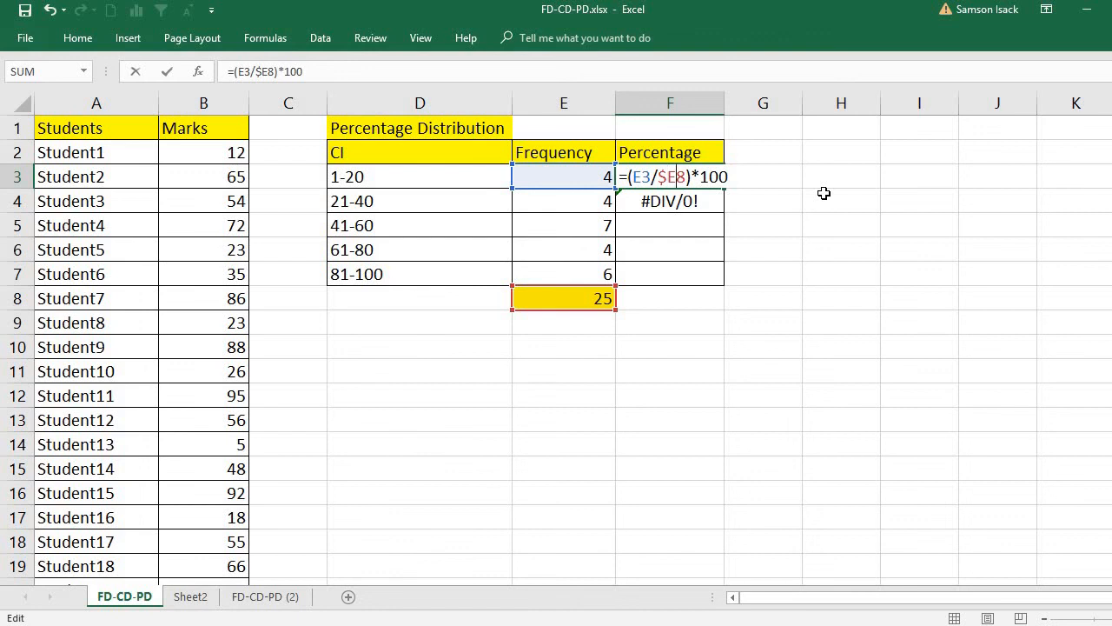
key("Right")
type("$")
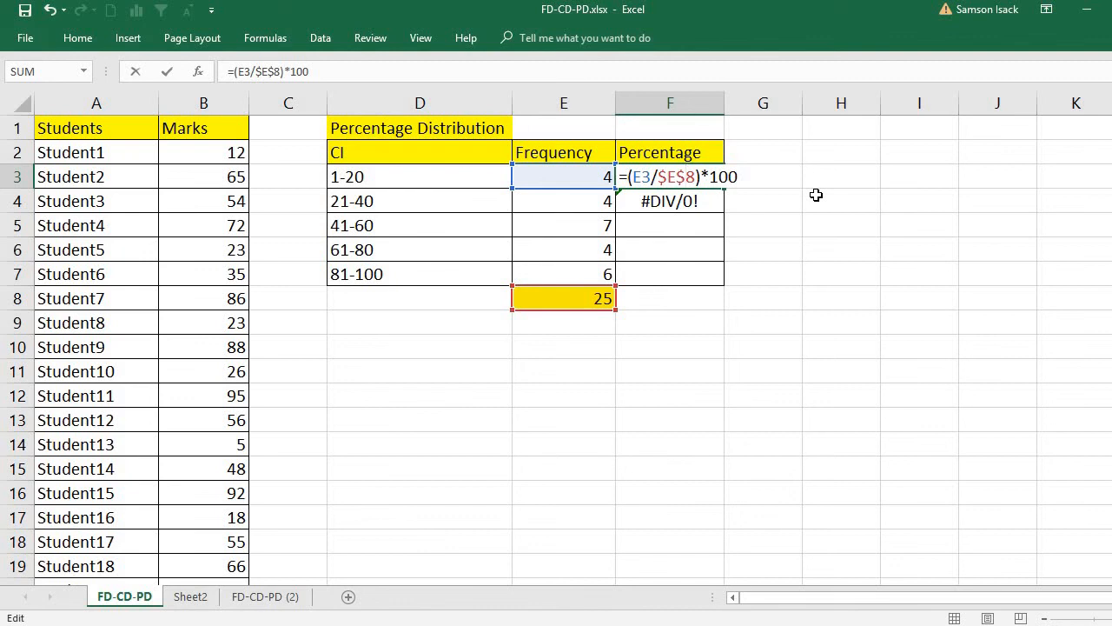
key("Return")
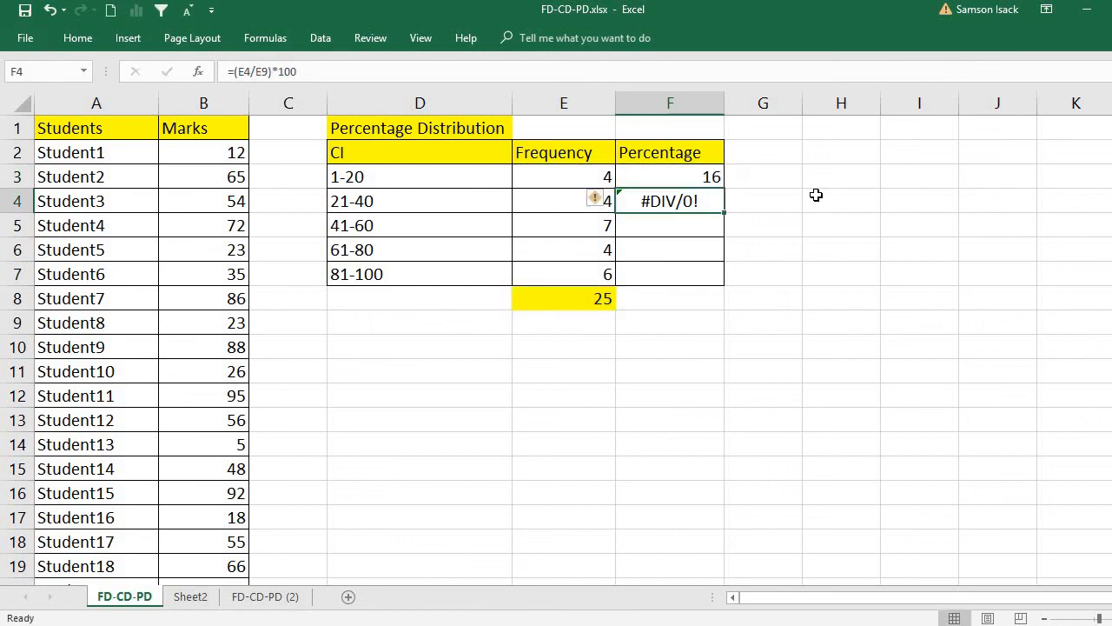
- Copy the corrected percentage formula from F3 down to F4 and check its $E$8 reference
left_click(709, 182)
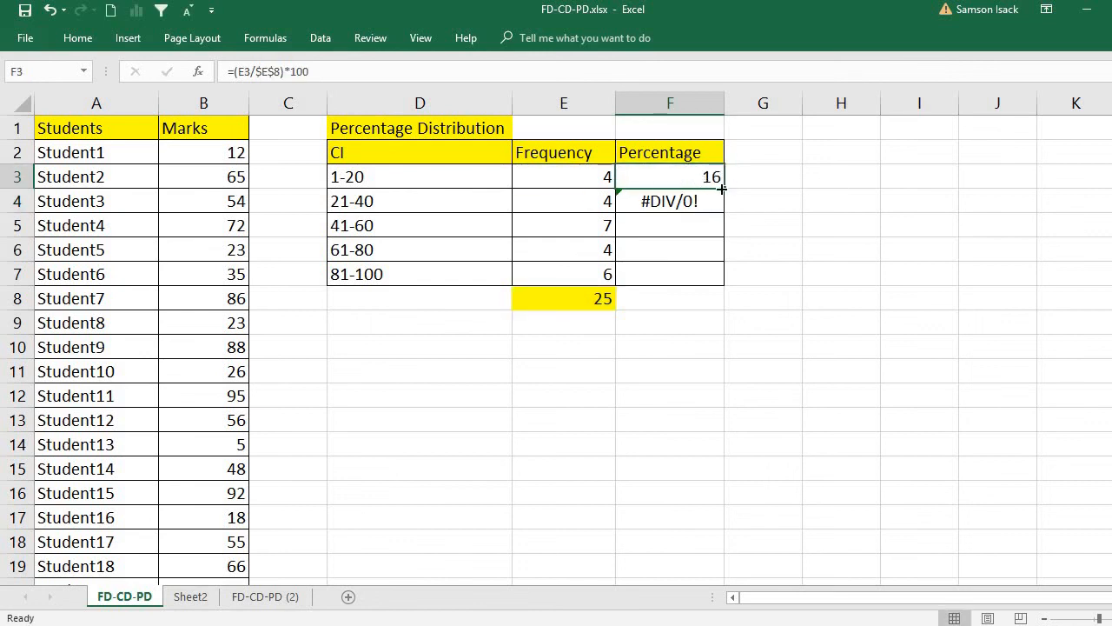
left_click_drag(724, 189, 714, 223)
left_click(691, 200)
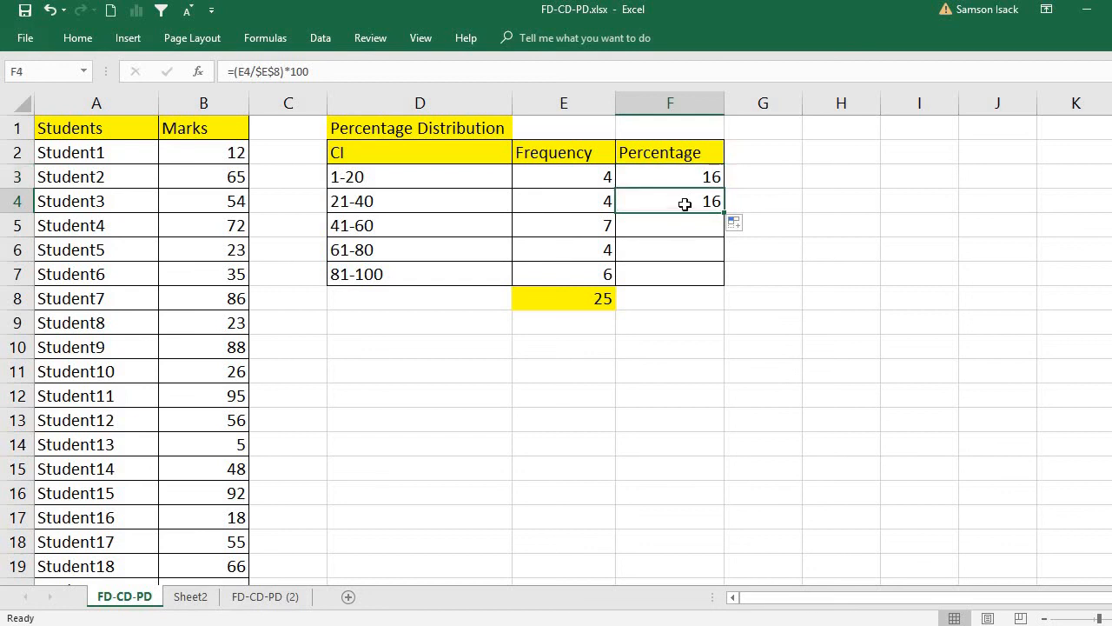
double_click(678, 202)
left_click_drag(657, 203, 697, 202)
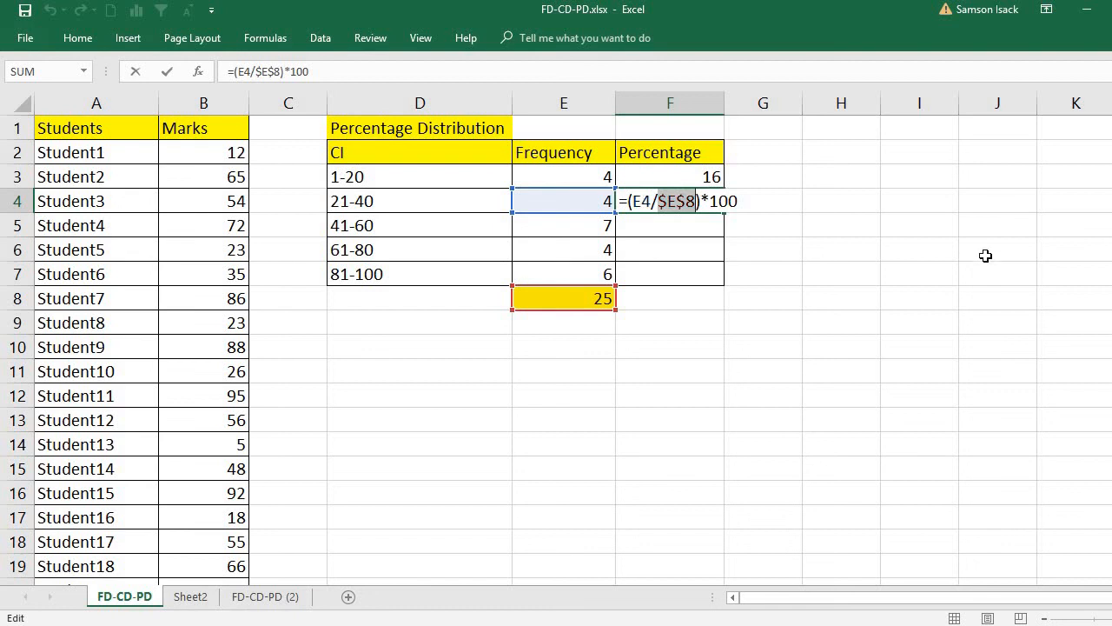
key("Return")
- Copy the percentage formula from F4 down to F5 and check the cells it references
left_click(667, 209)
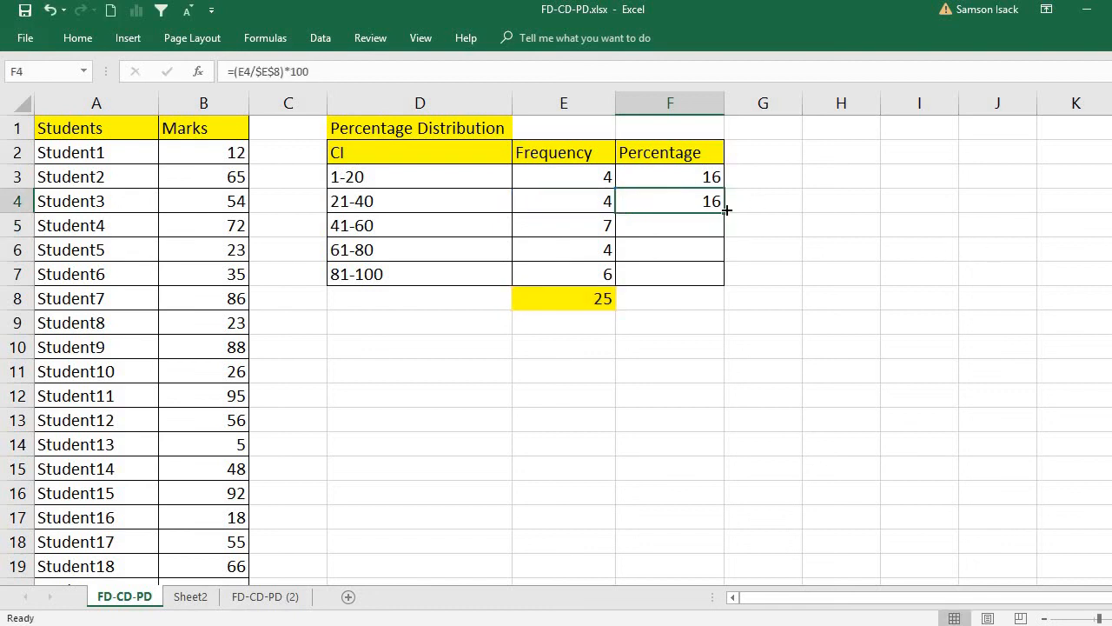
left_click_drag(725, 212, 722, 236)
double_click(650, 224)
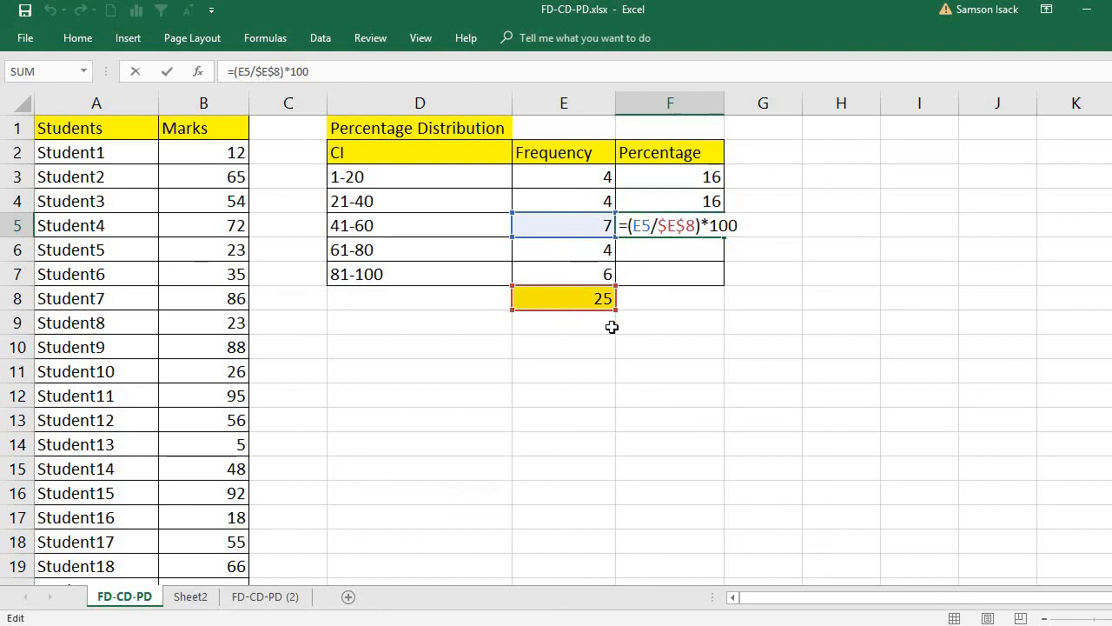
key("Return")
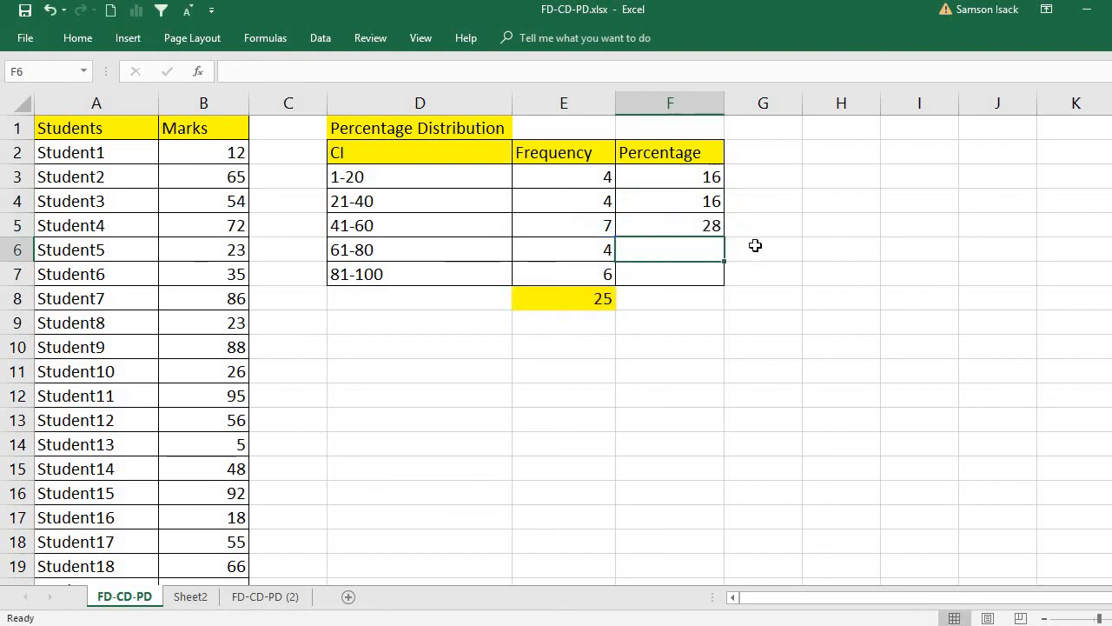
- Fill the percentage formula from F5 down through F7 for the 61-80 and 81-100 intervals
left_click(714, 222)
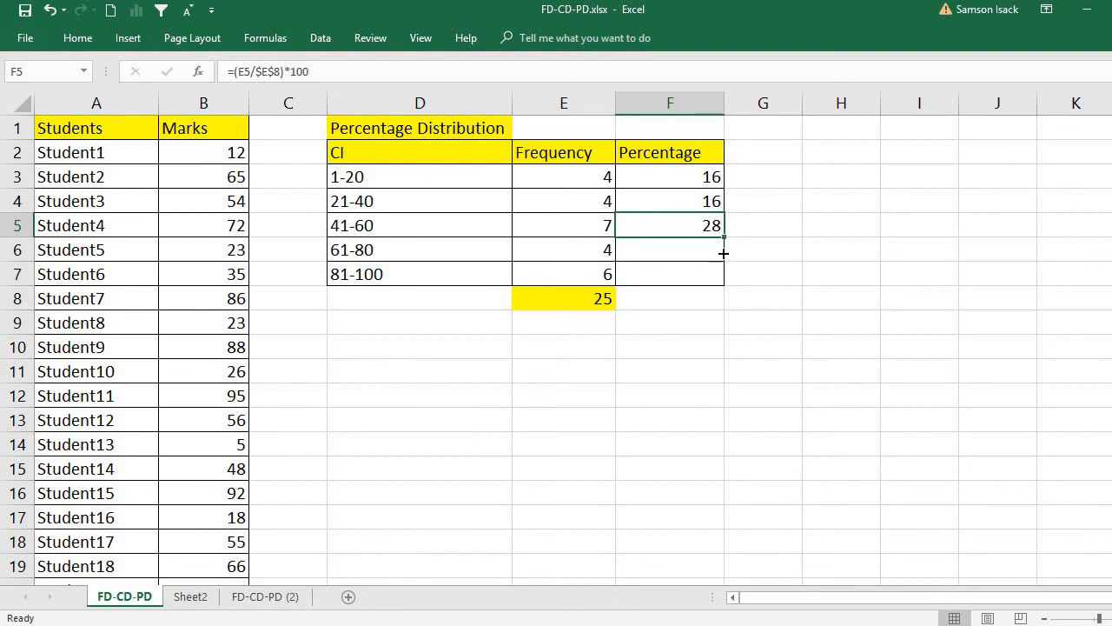
left_click_drag(722, 239, 702, 273)
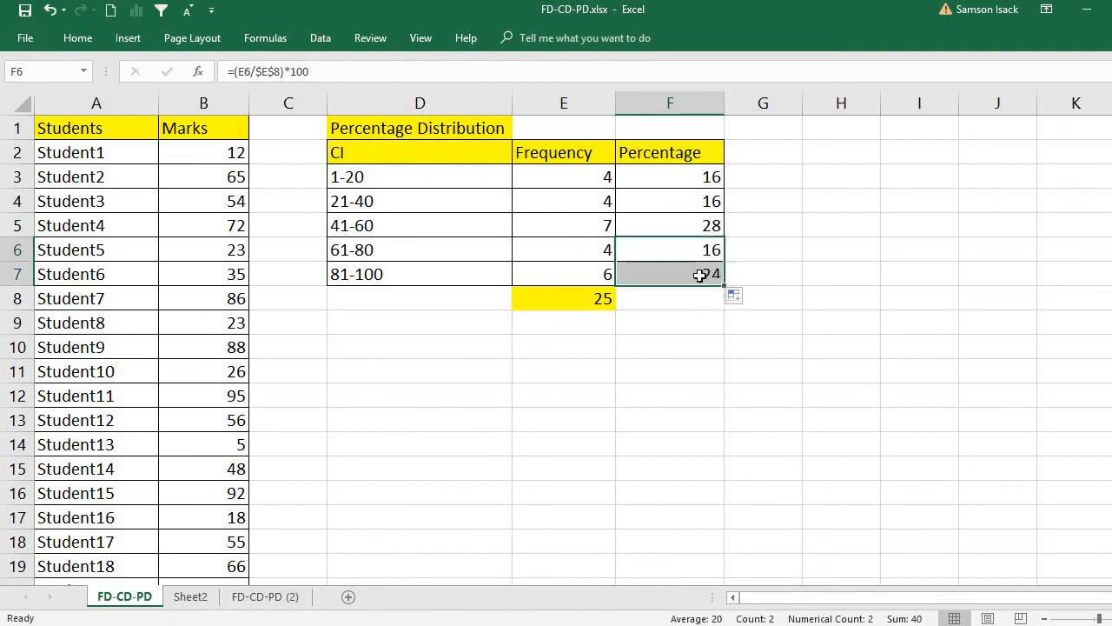
left_click(700, 274)
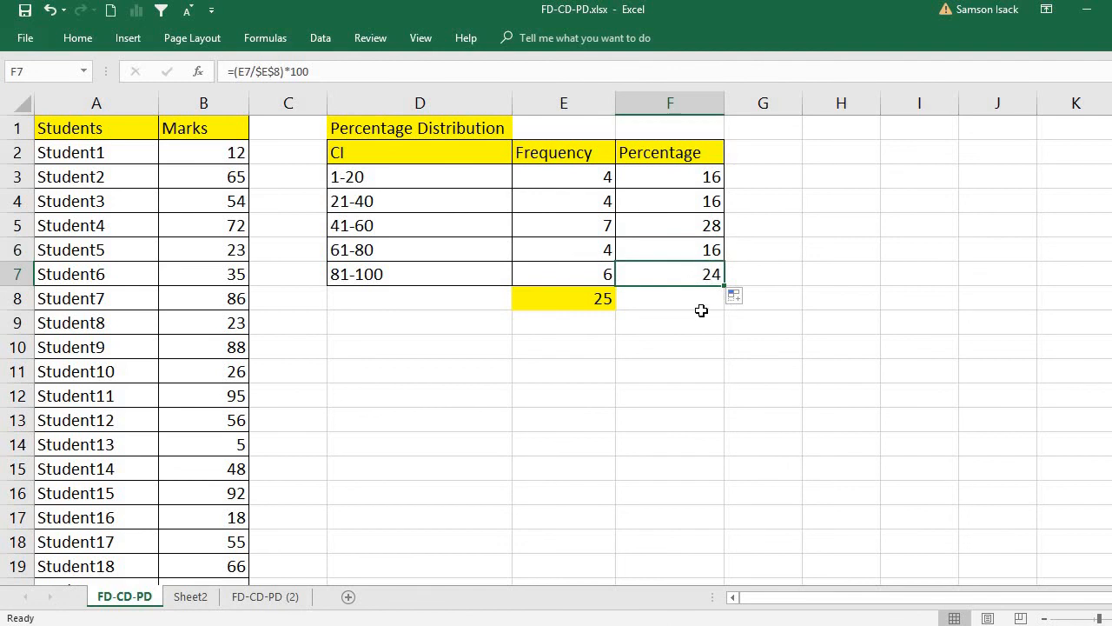
- Total the percentages in F8 with the formula =SUM(F3:F7)
left_click(703, 318)
left_click(709, 296)
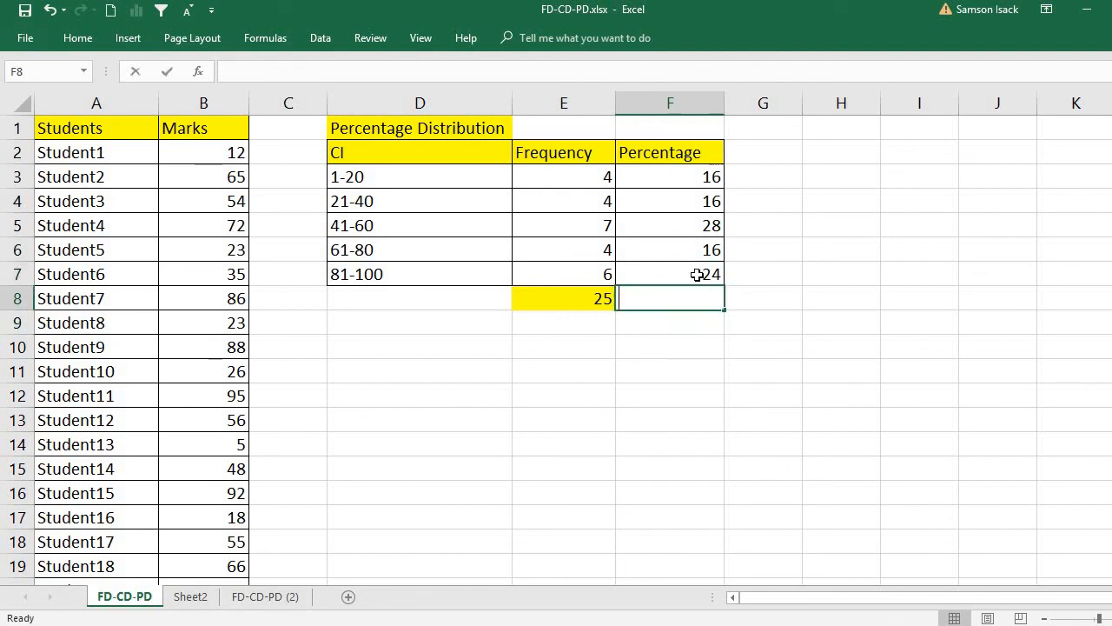
type("=sum")
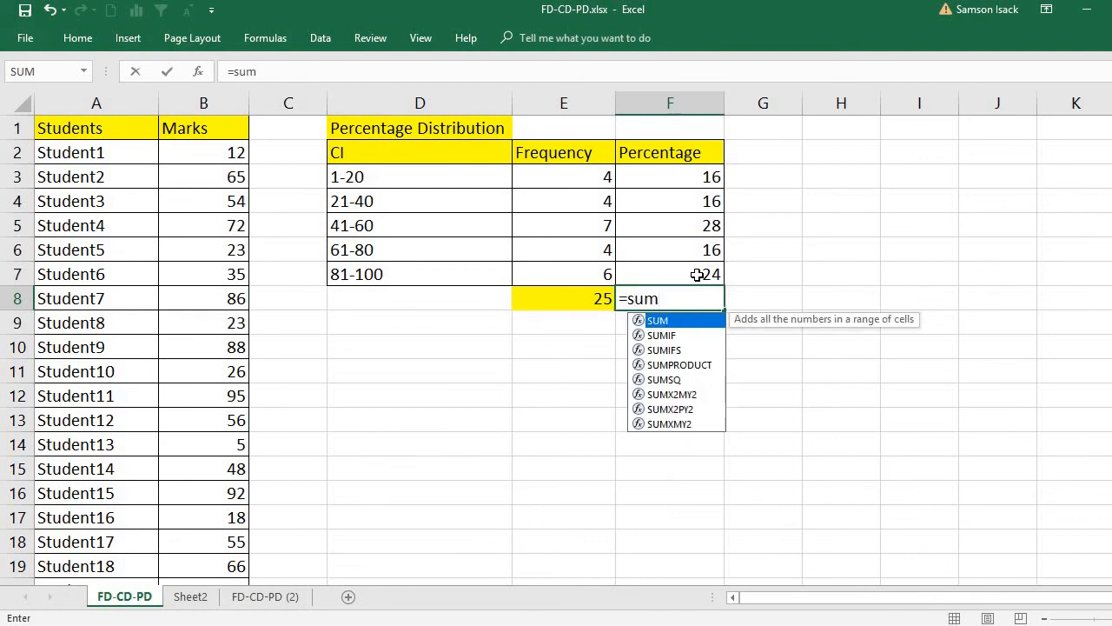
type("(")
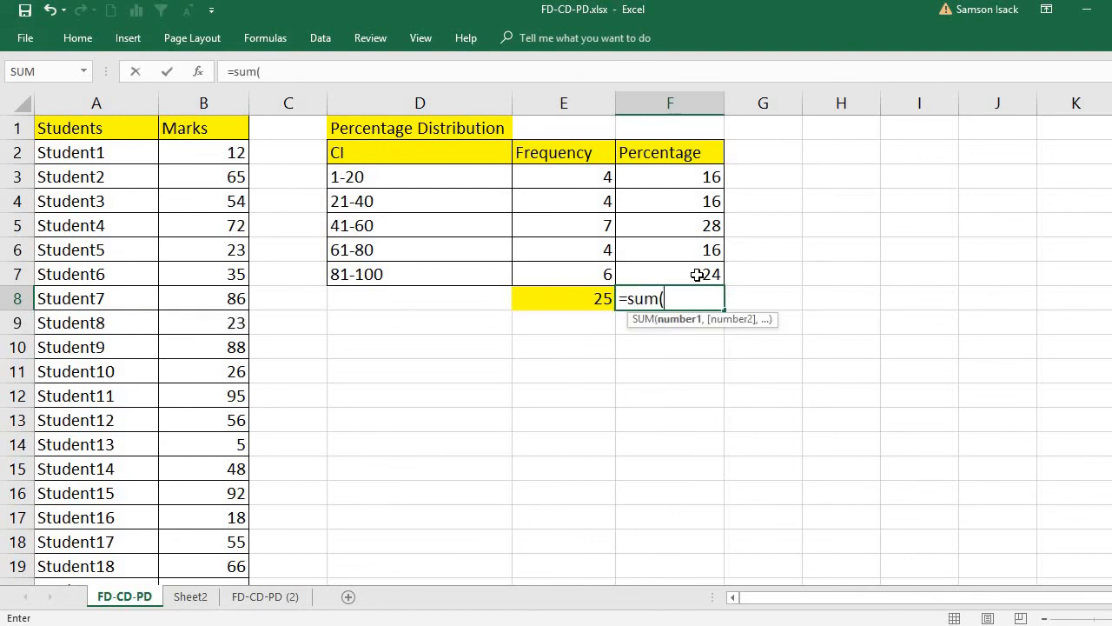
left_click(699, 177)
left_click_drag(705, 233, 704, 268)
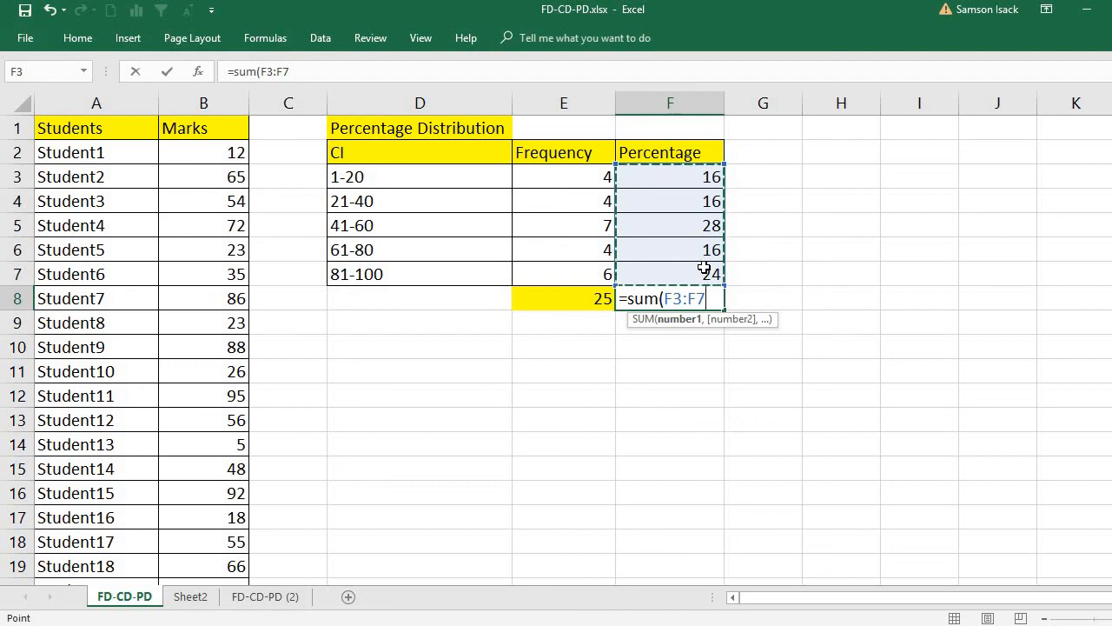
type(")")
key("Return")
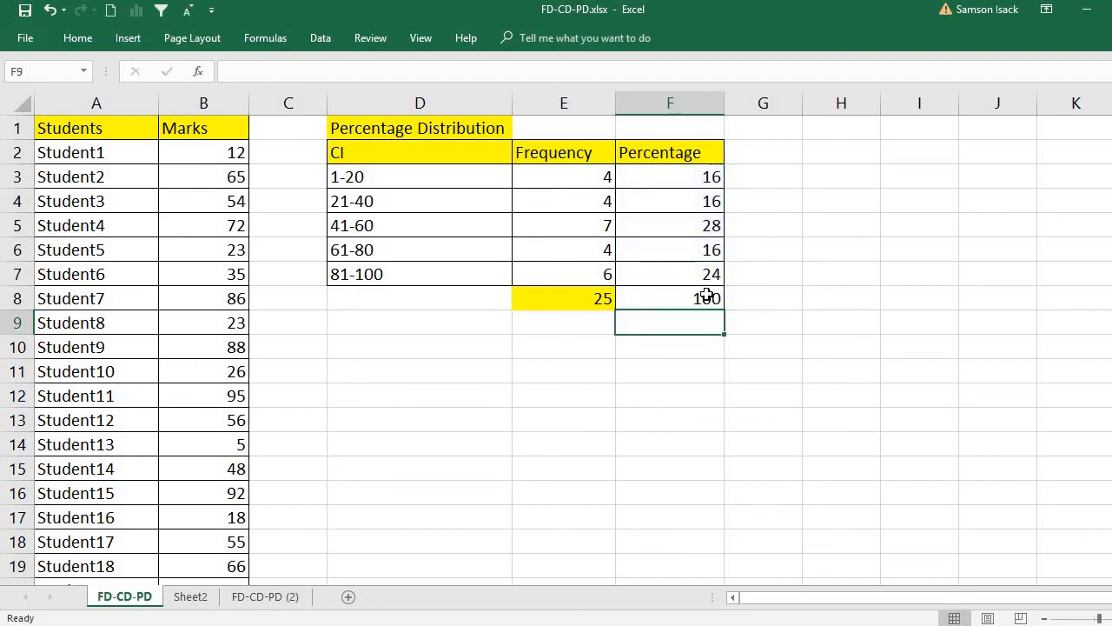
- Fill the percentage total cell F8 with yellow to match the frequency total
left_click(704, 298)
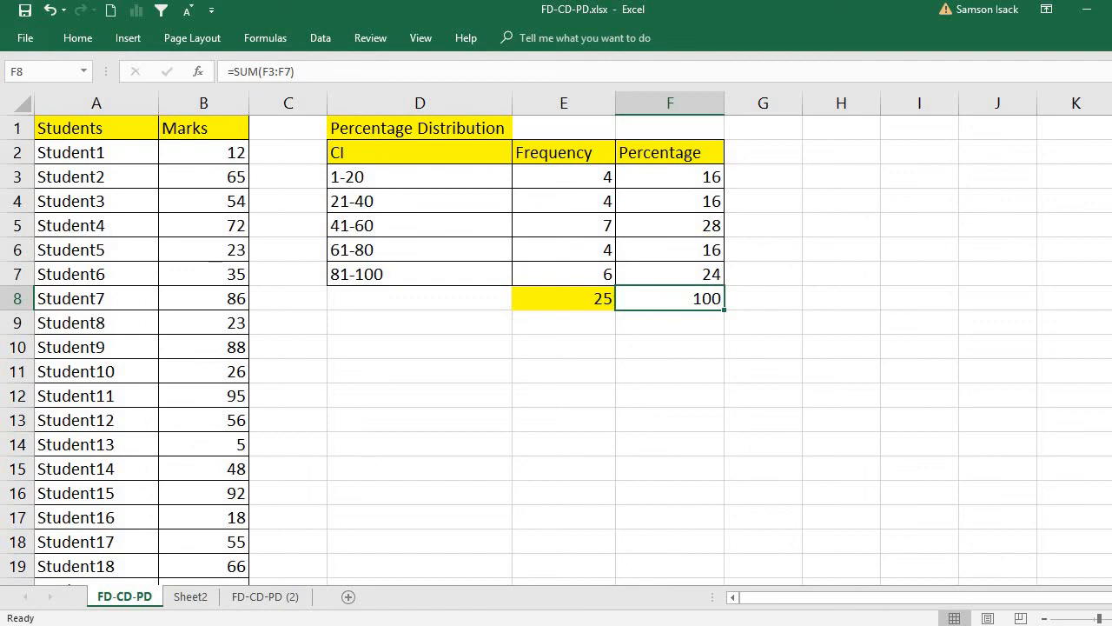
left_click(90, 41)
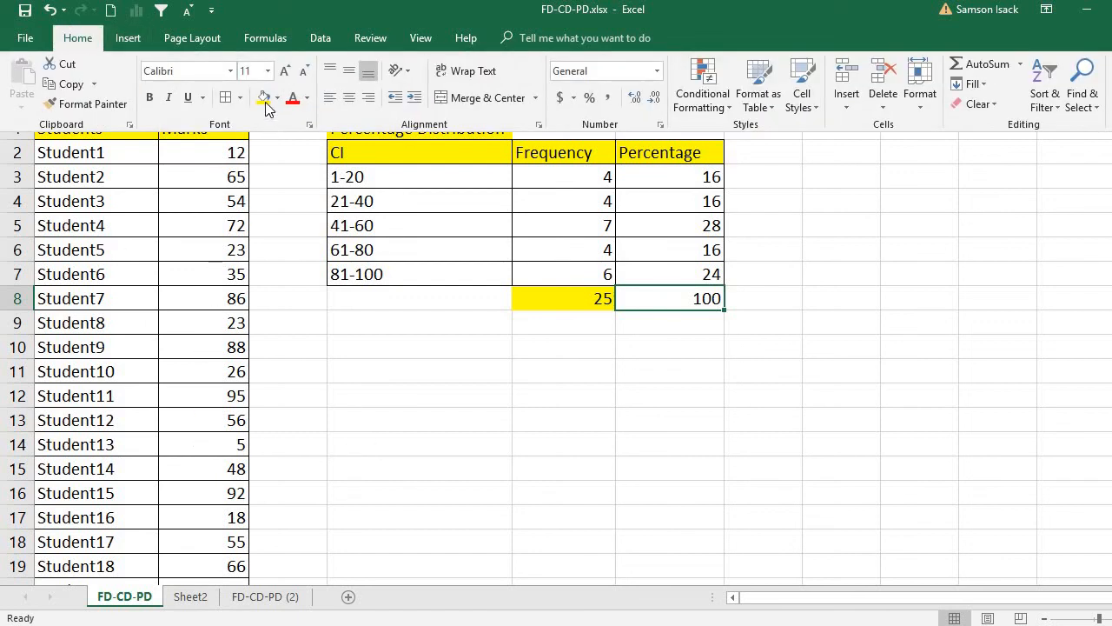
left_click(265, 103)
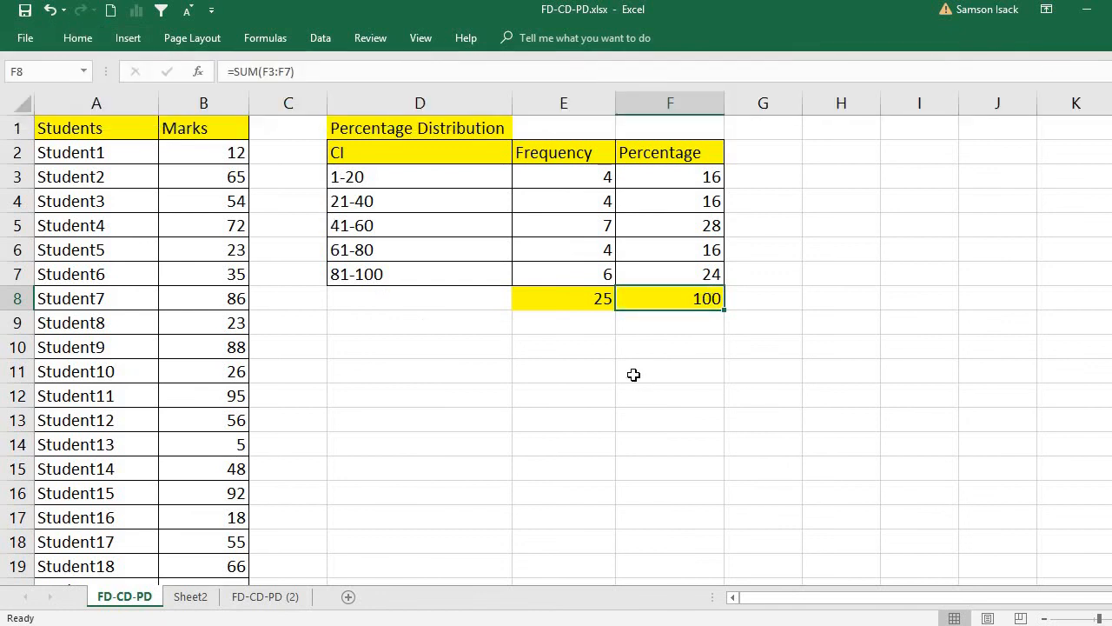
left_click(633, 375)
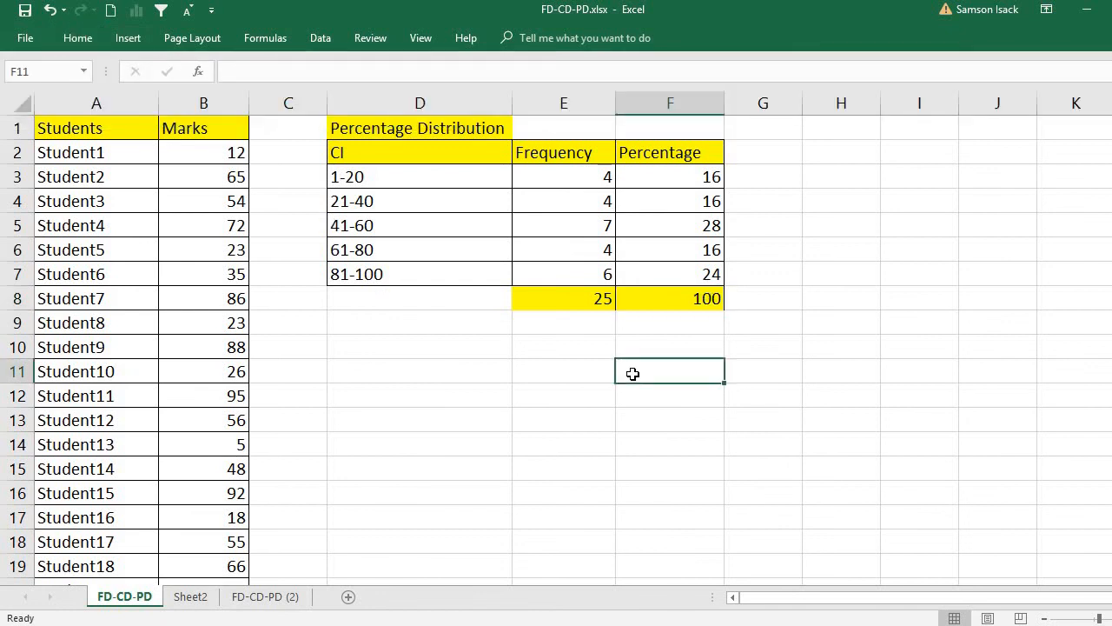